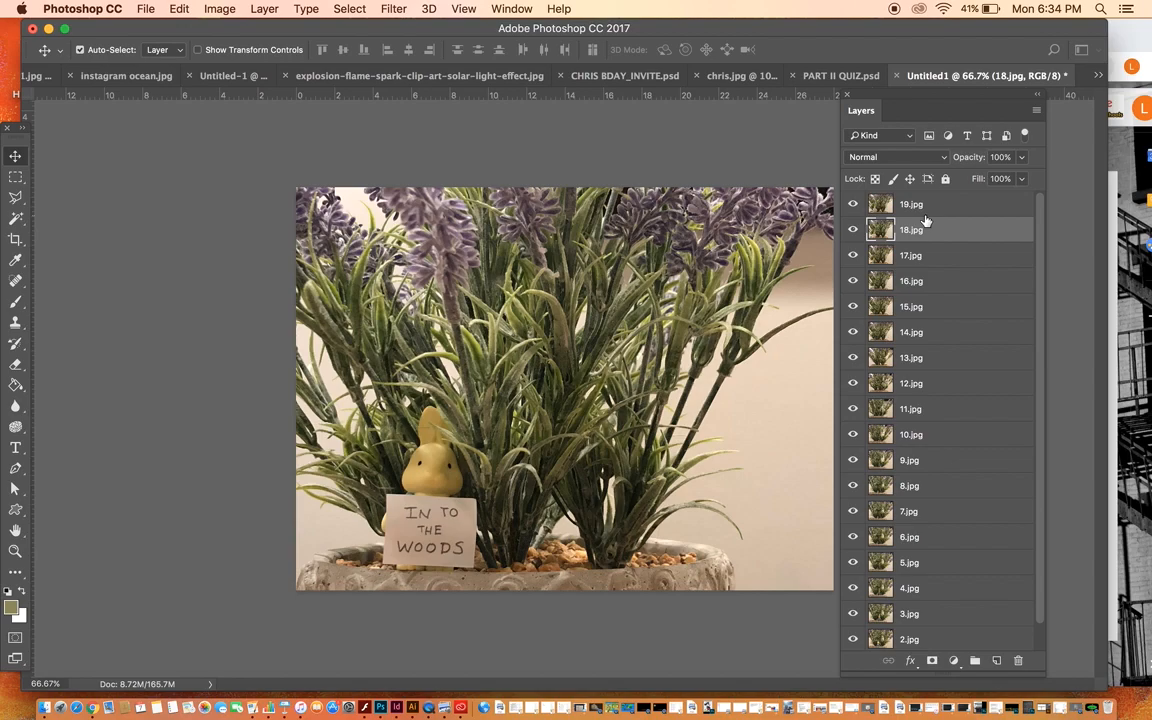
# Step: Select the 19.jpg layer and display the adjustment options, repositioned so they are fully on screen
pyautogui.click(945, 207)
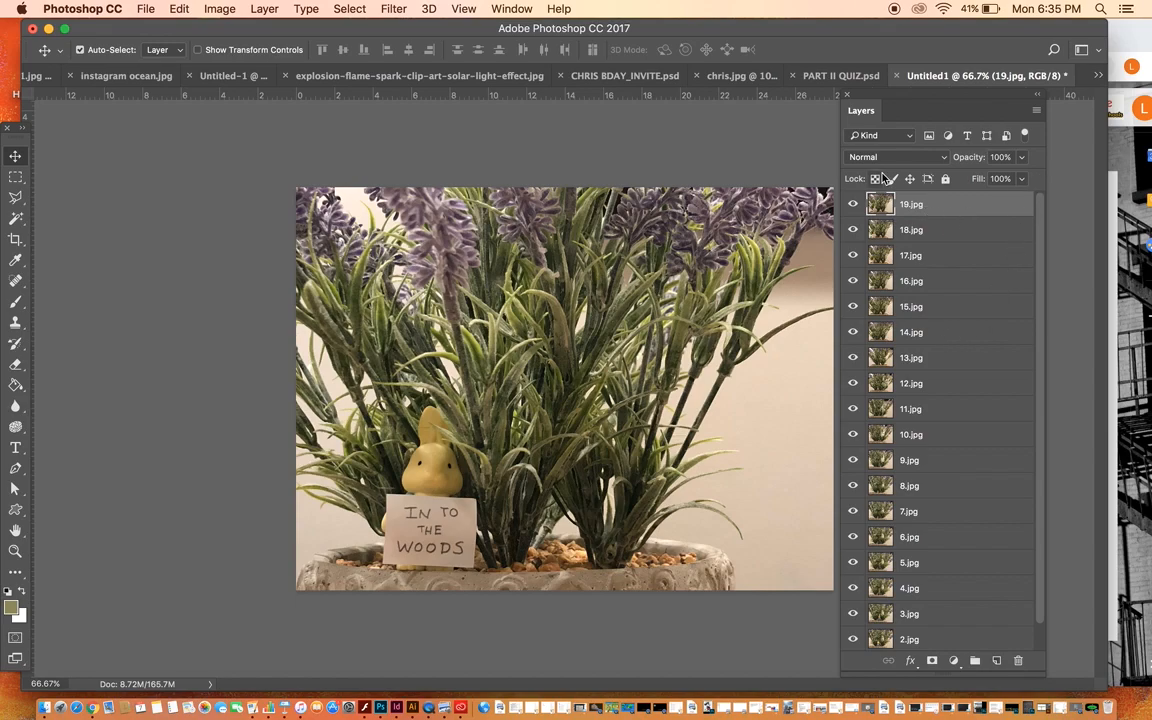
pyautogui.click(511, 9)
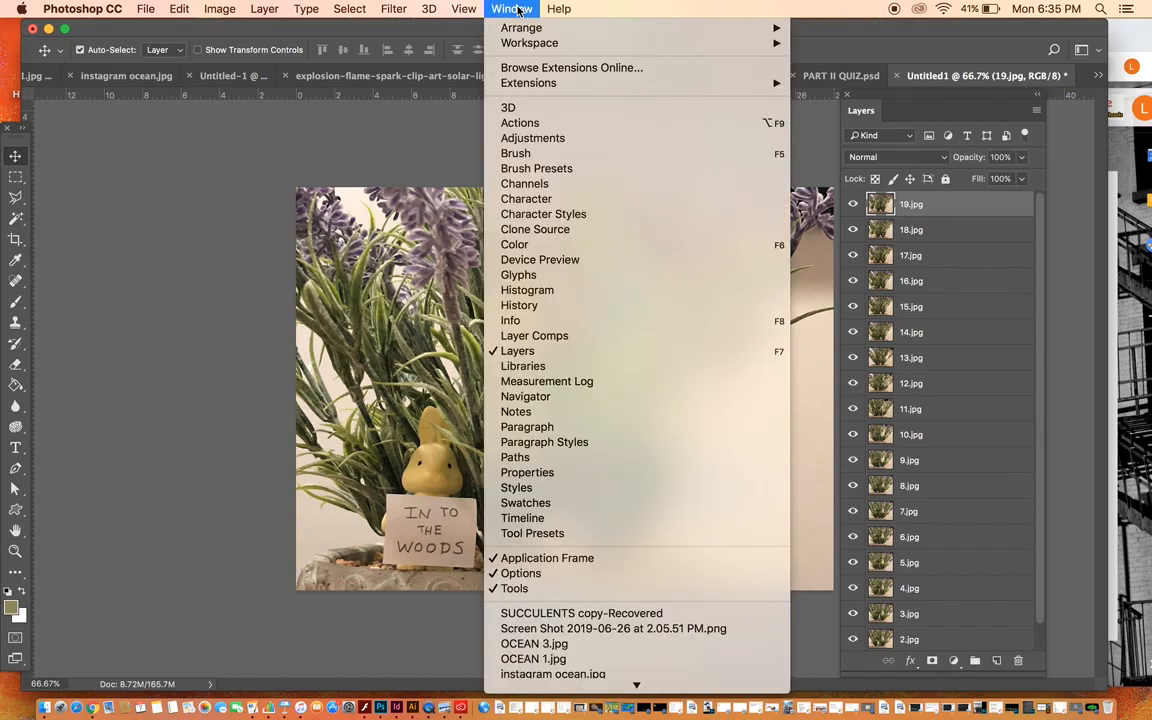
pyautogui.click(533, 138)
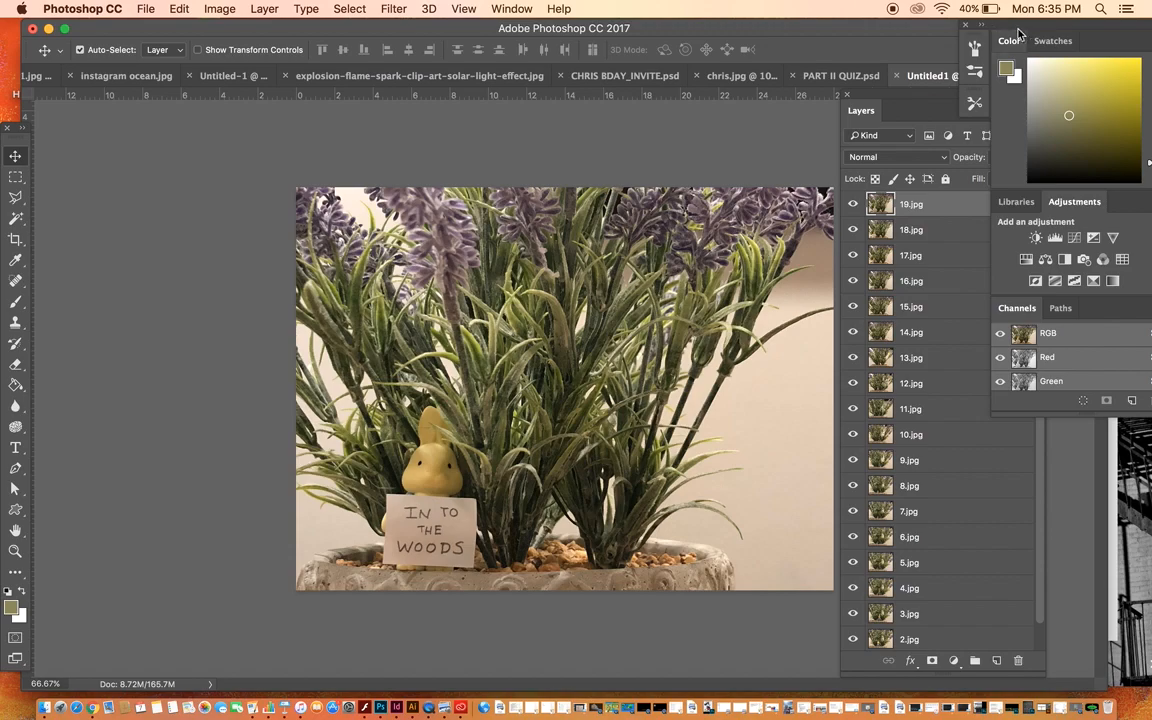
pyautogui.moveTo(1018, 34); pyautogui.dragTo(973, 40)
pyautogui.click(950, 33)
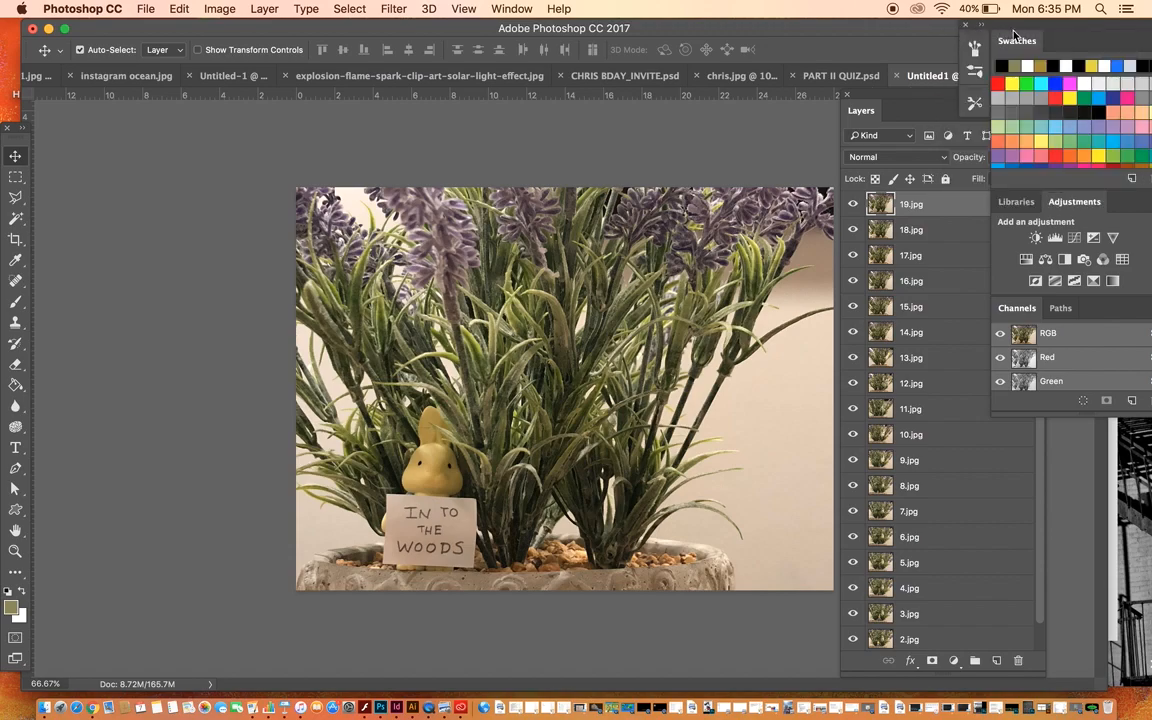
pyautogui.moveTo(1025, 26); pyautogui.dragTo(978, 42)
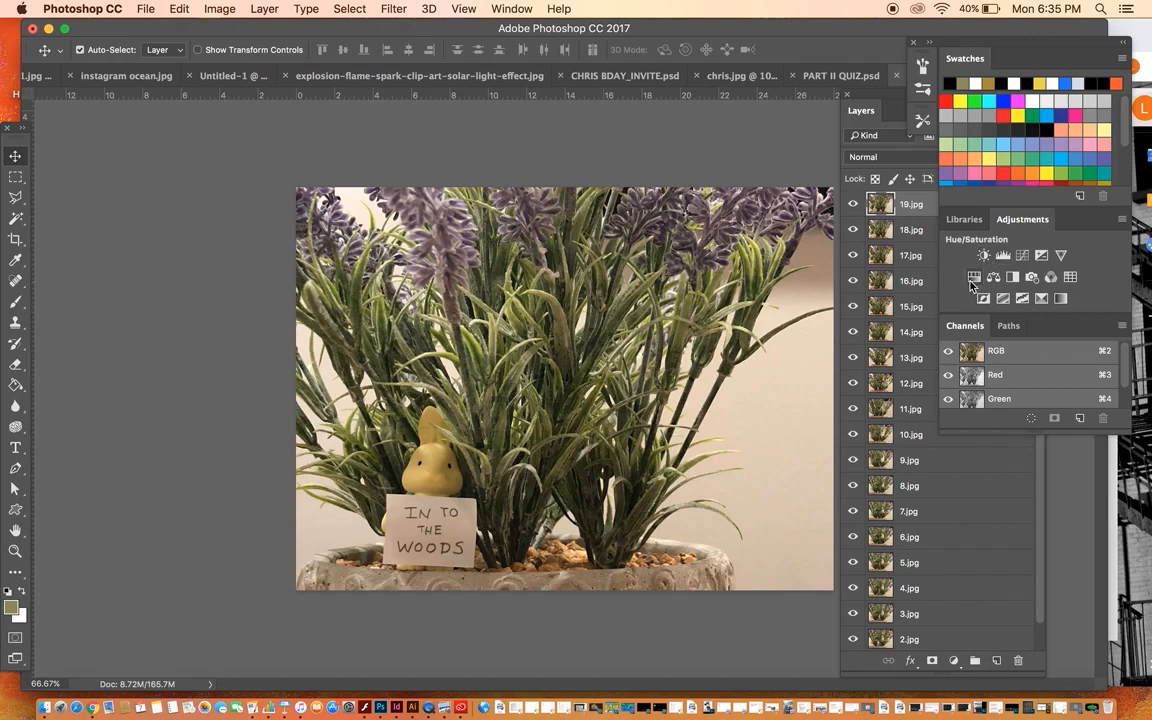
# Step: Add a Levels adjustment layer above 19.jpg with input black at 13, midtones at 0.80 and white at 199
pyautogui.click(1005, 257)
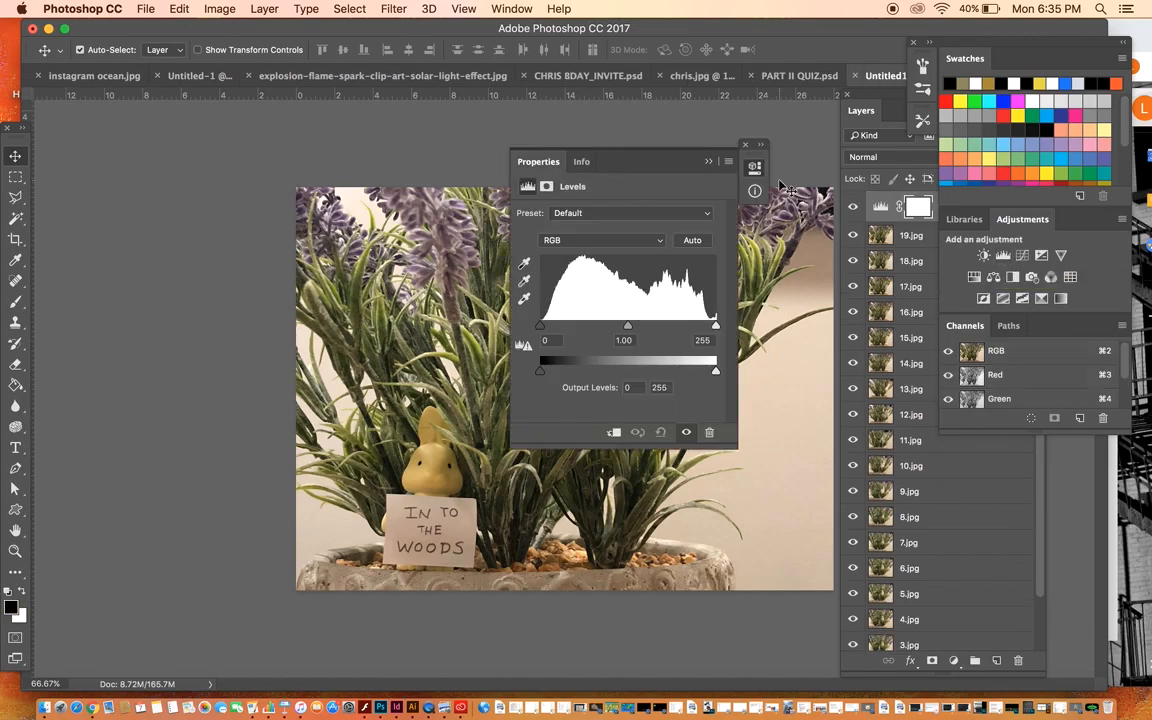
pyautogui.moveTo(654, 157); pyautogui.dragTo(222, 110)
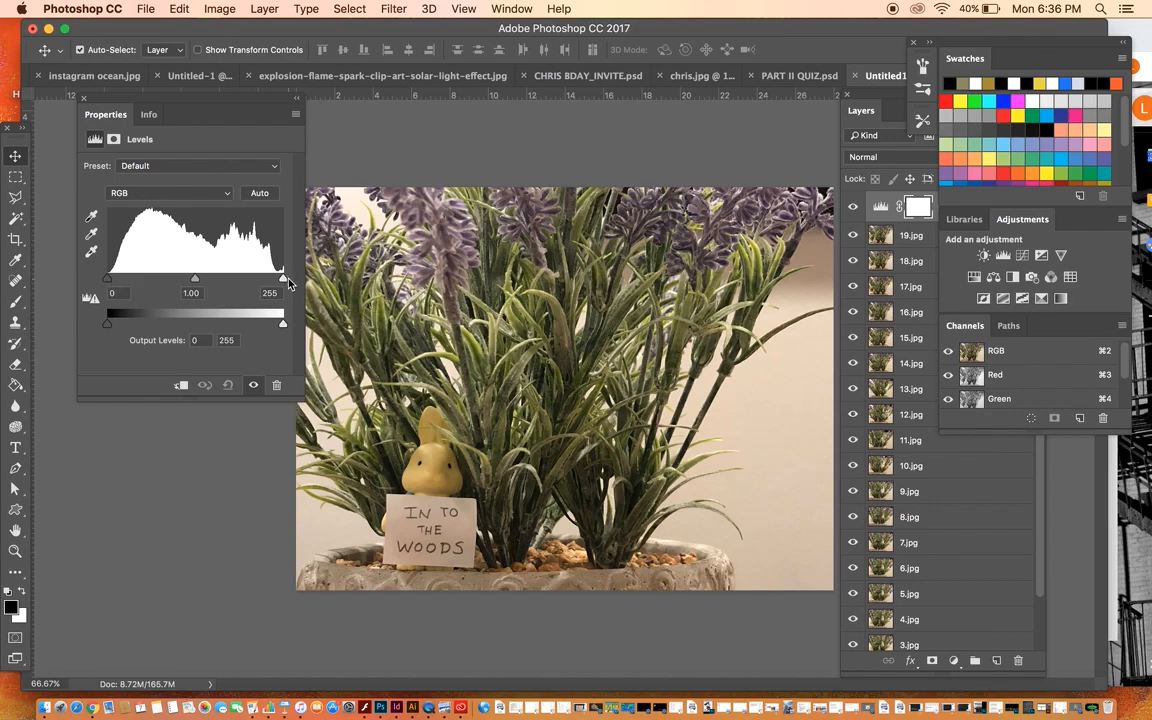
pyautogui.moveTo(282, 279); pyautogui.dragTo(195, 284)
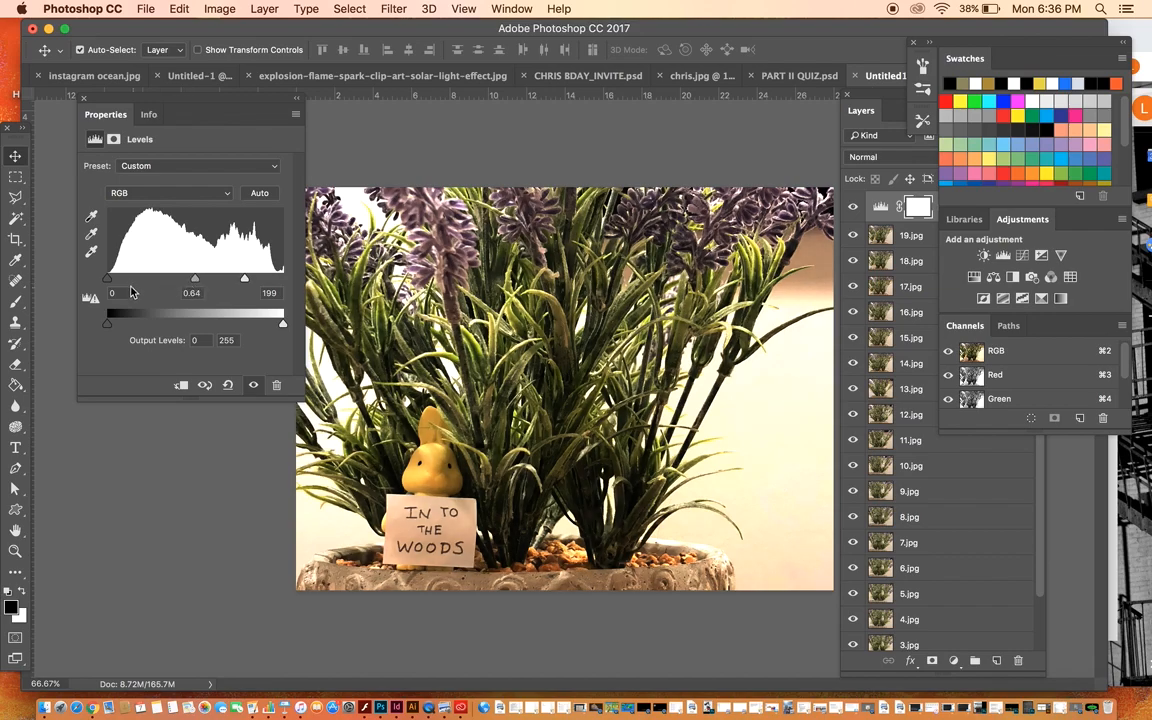
pyautogui.moveTo(110, 287); pyautogui.dragTo(118, 287)
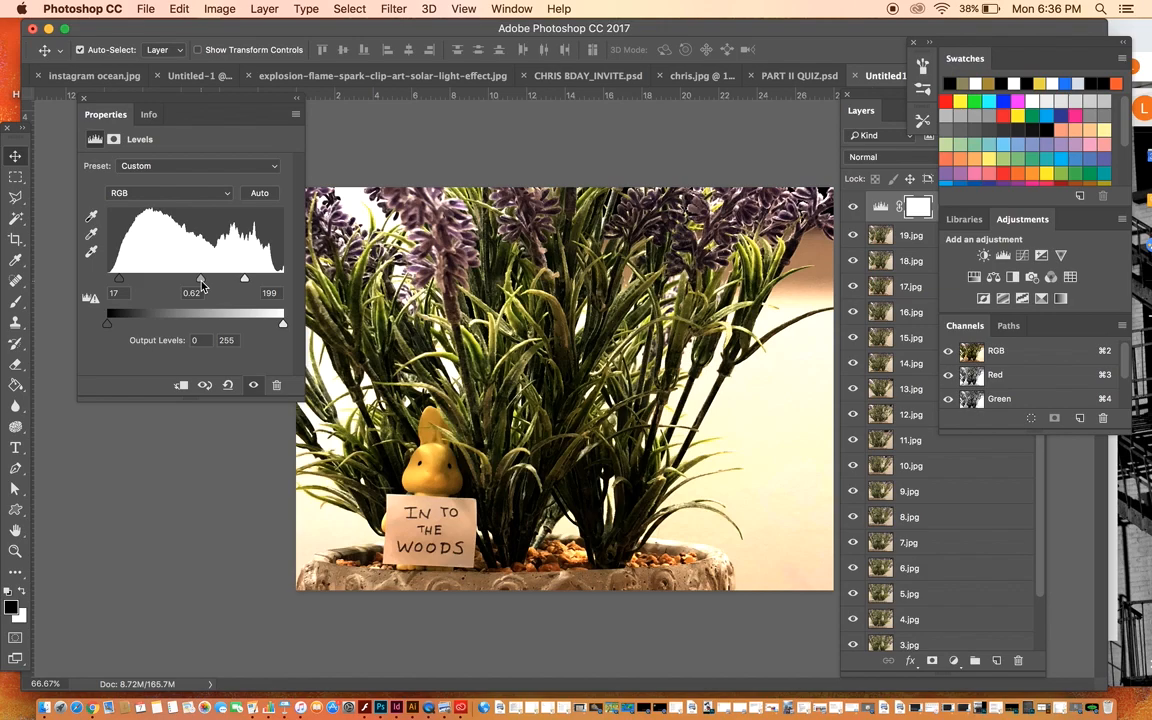
pyautogui.moveTo(199, 284); pyautogui.dragTo(192, 287)
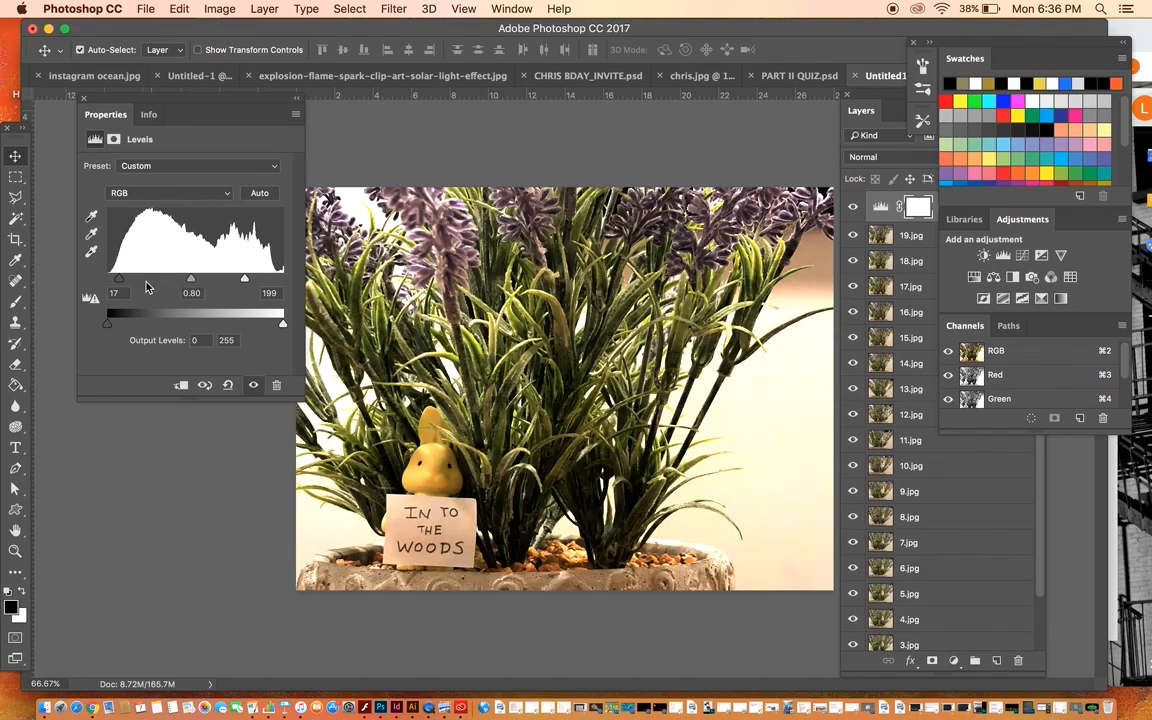
pyautogui.moveTo(118, 281)
pyautogui.mouseDown()
pyautogui.moveTo(165, 283)
pyautogui.moveTo(76, 290)
pyautogui.moveTo(117, 289)
pyautogui.mouseUp()
pyautogui.click(880, 97)
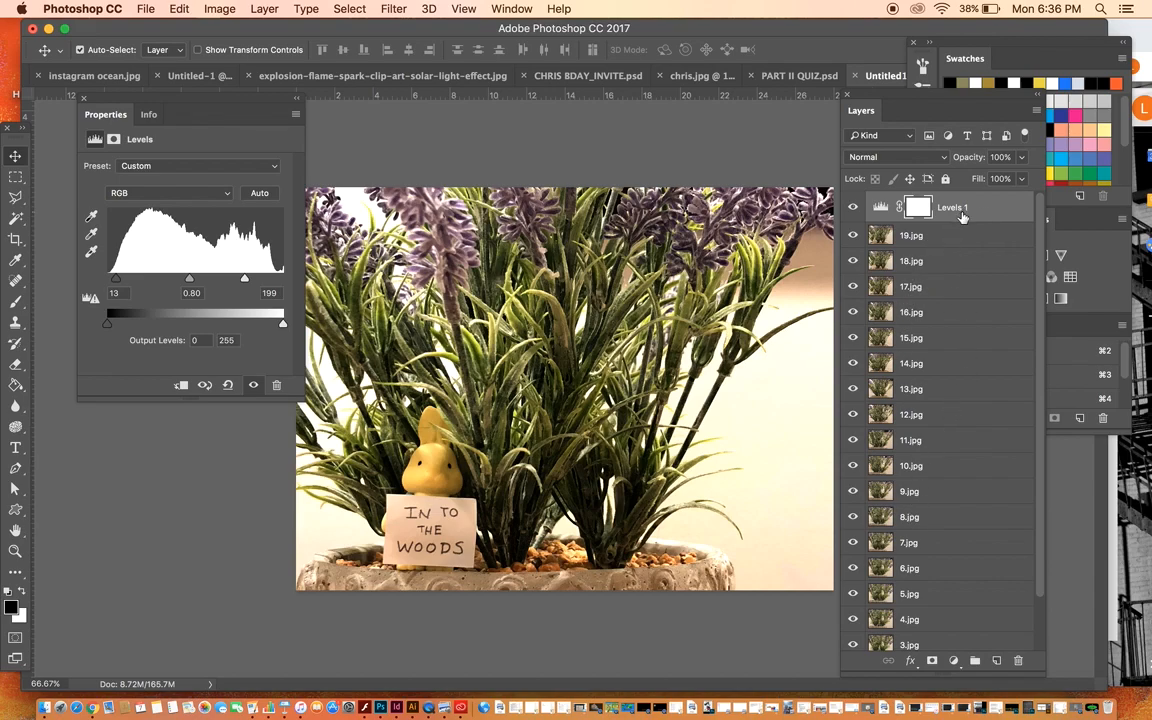
pyautogui.click(83, 98)
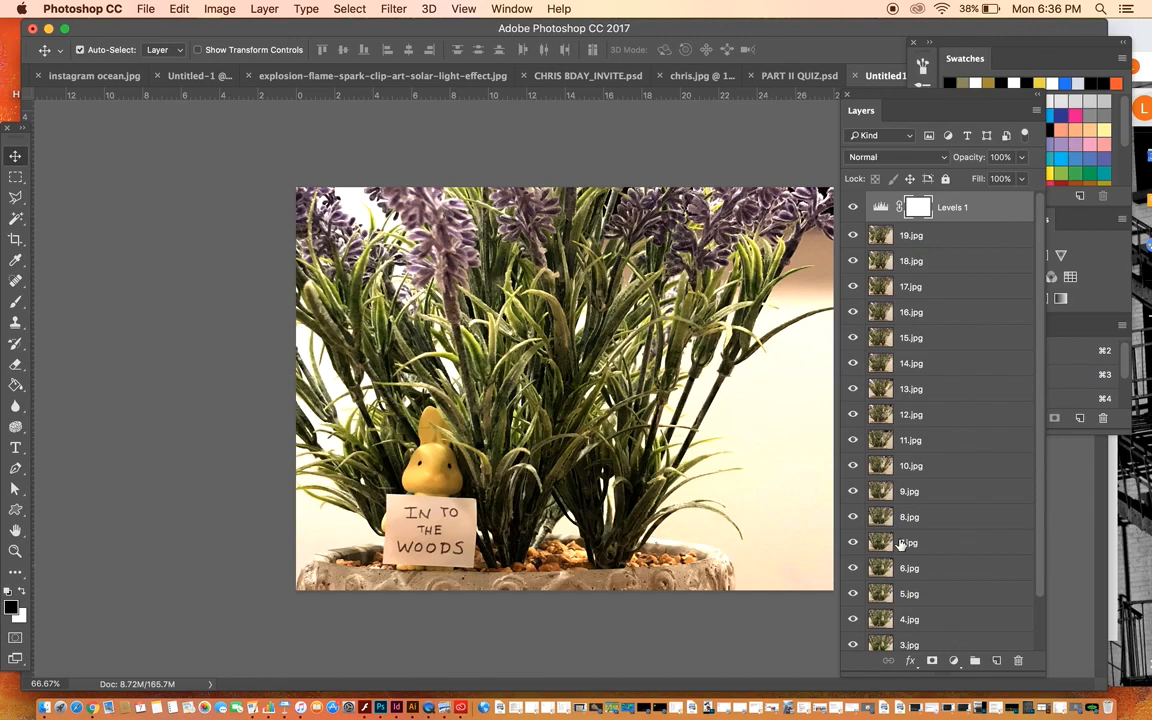
# Step: Hide layers 19.jpg, 18.jpg and 17.jpg one by one to check the Levels effect on lower images, then show them again
pyautogui.click(852, 236)
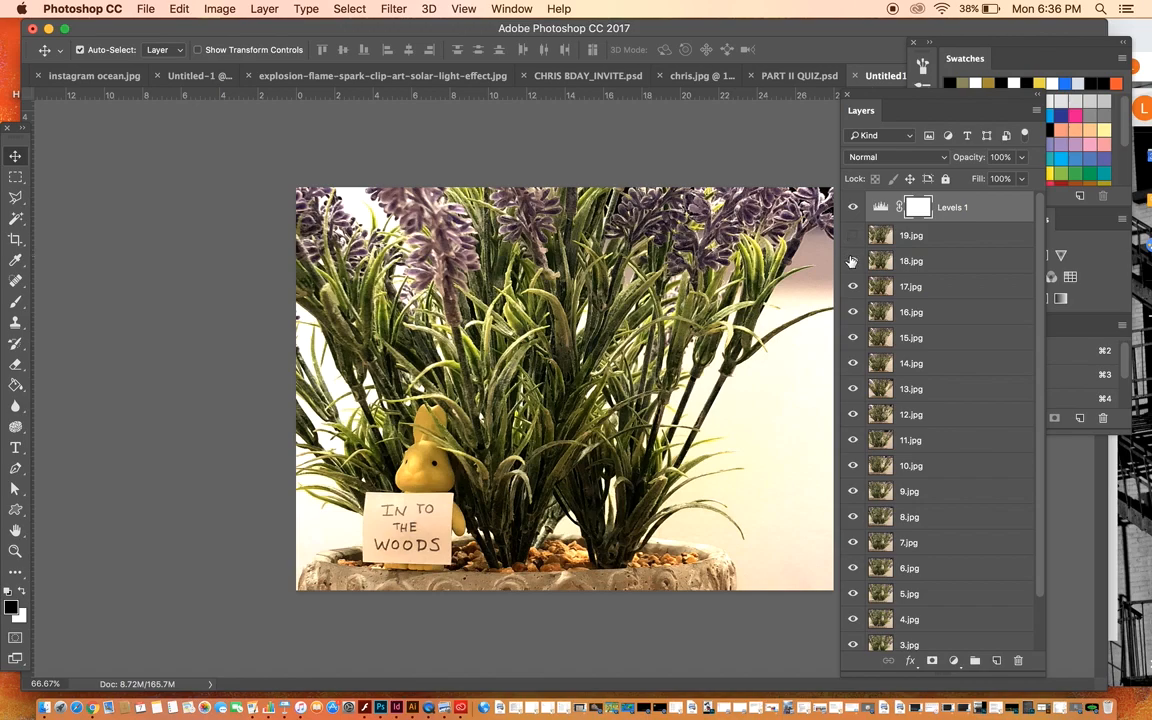
pyautogui.click(852, 262)
pyautogui.click(853, 288)
pyautogui.click(853, 286)
pyautogui.click(853, 262)
pyautogui.click(852, 236)
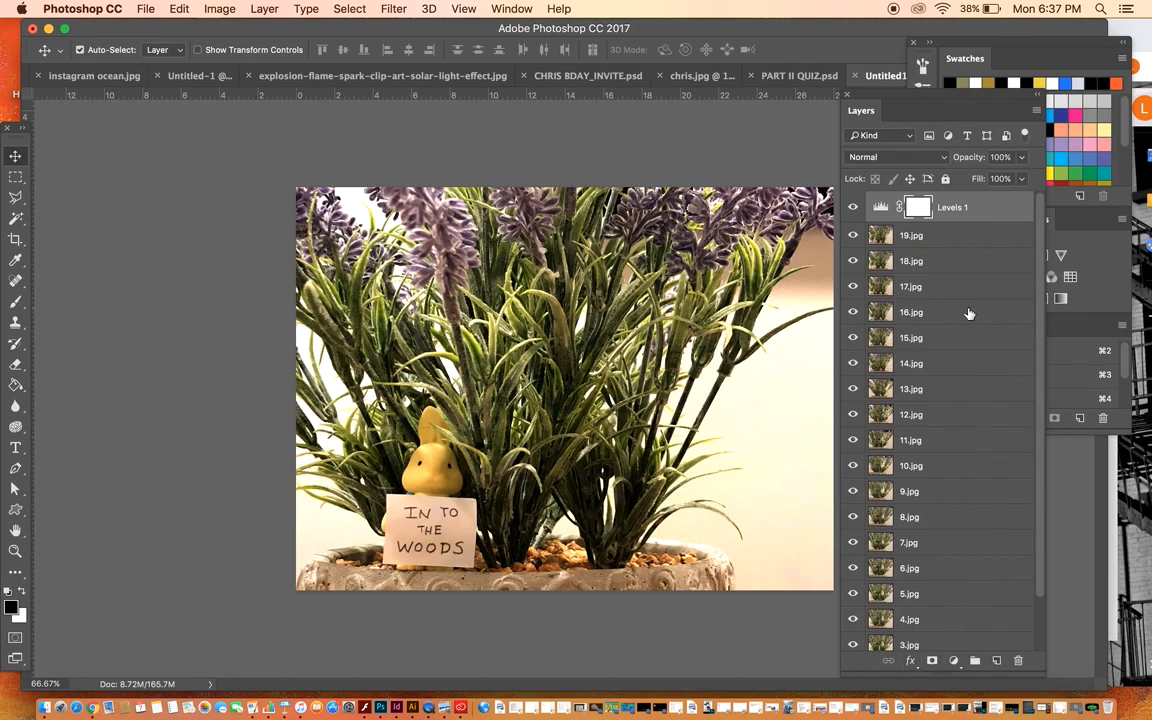
# Step: Add a Hue/Saturation adjustment layer on top with hue +13 and saturation -31, and close its settings
pyautogui.click(1095, 264)
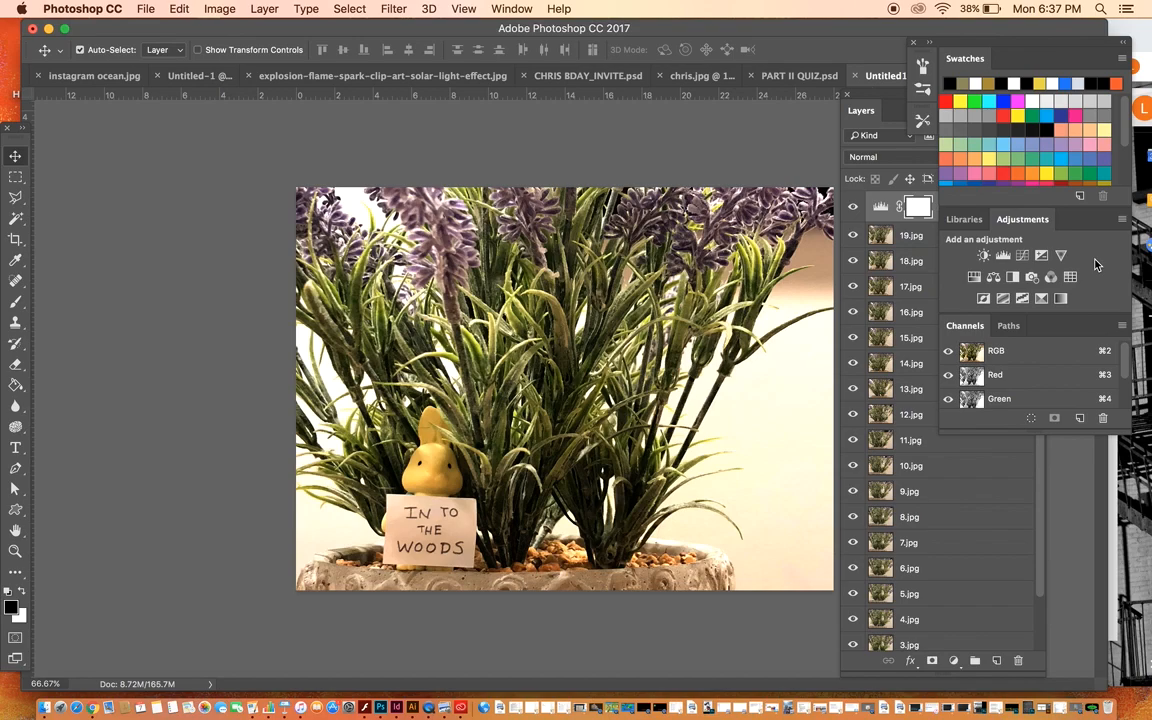
pyautogui.click(975, 280)
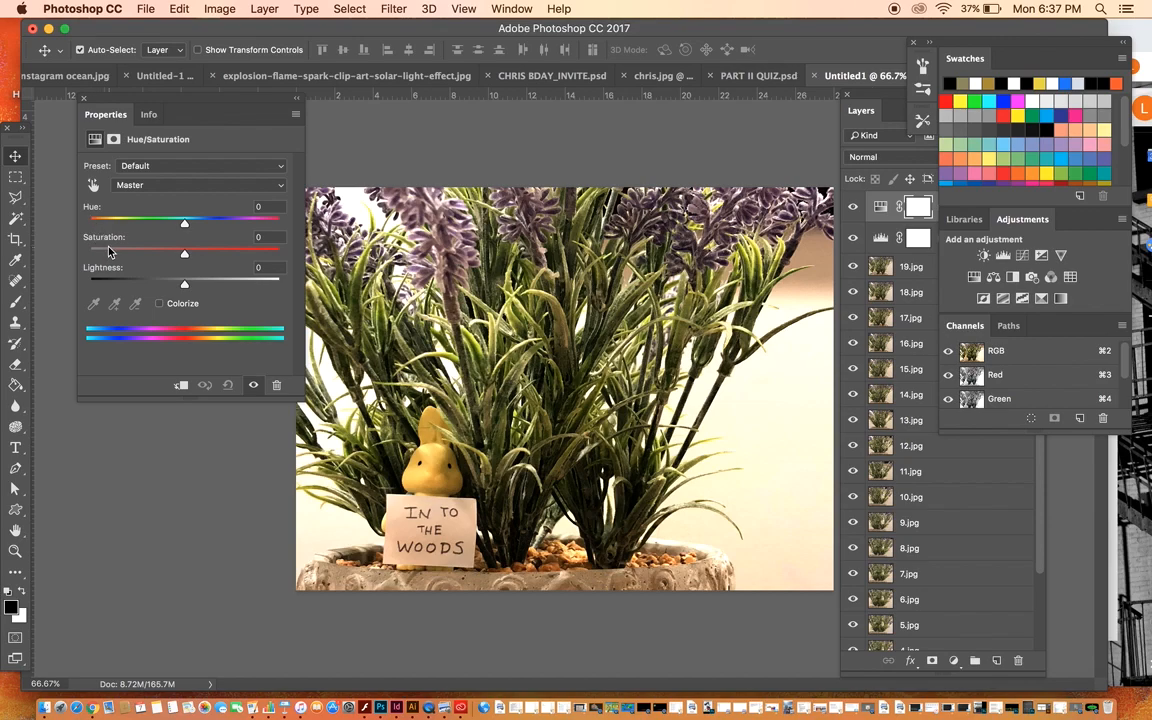
pyautogui.moveTo(184, 228)
pyautogui.mouseDown()
pyautogui.moveTo(245, 225)
pyautogui.moveTo(146, 231)
pyautogui.moveTo(230, 231)
pyautogui.moveTo(198, 231)
pyautogui.mouseUp()
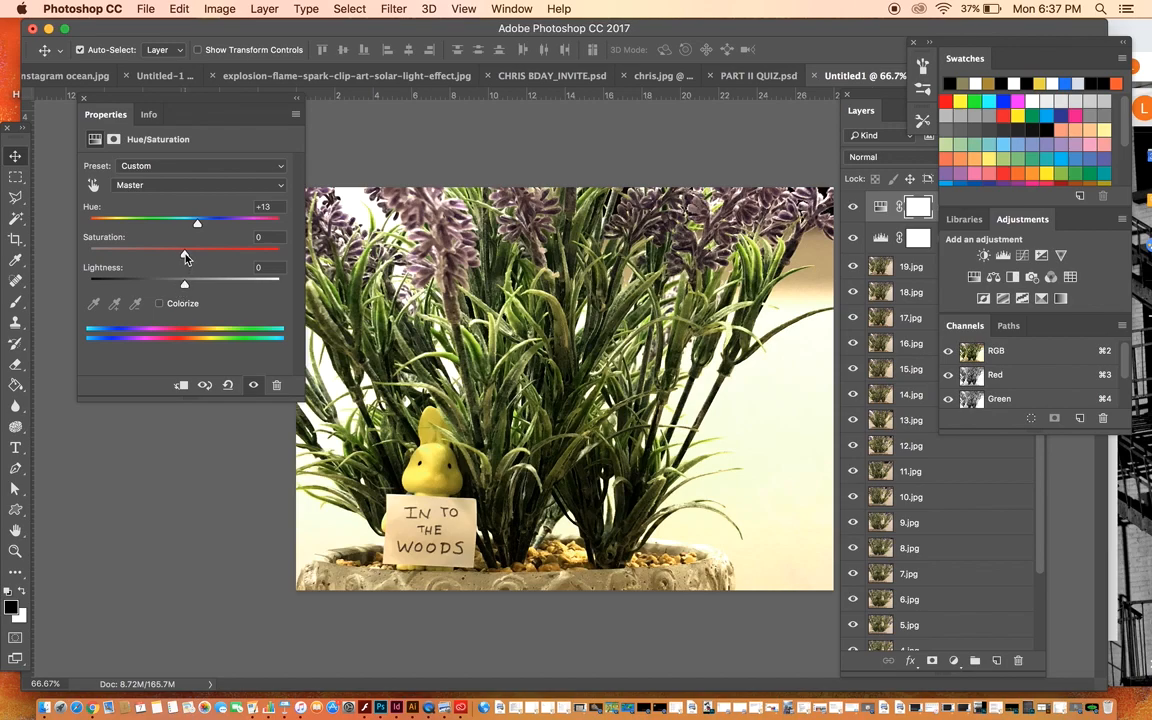
pyautogui.moveTo(185, 255); pyautogui.dragTo(259, 257)
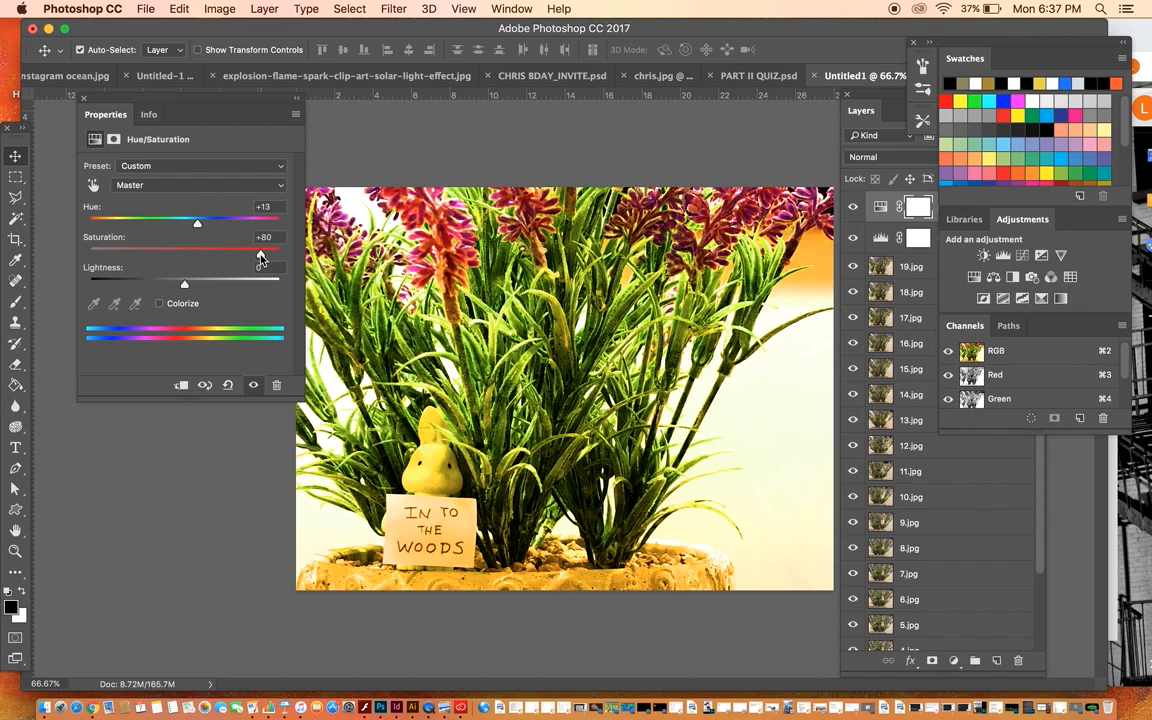
pyautogui.moveTo(260, 258); pyautogui.dragTo(97, 256)
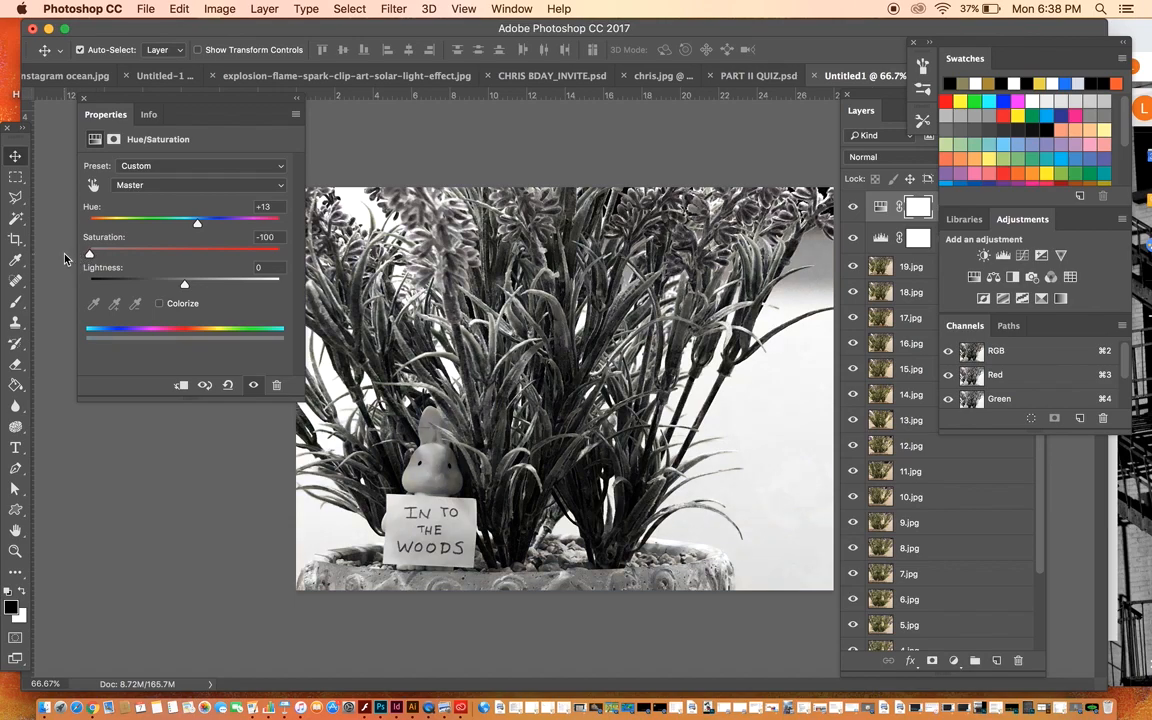
pyautogui.moveTo(89, 255); pyautogui.dragTo(155, 257)
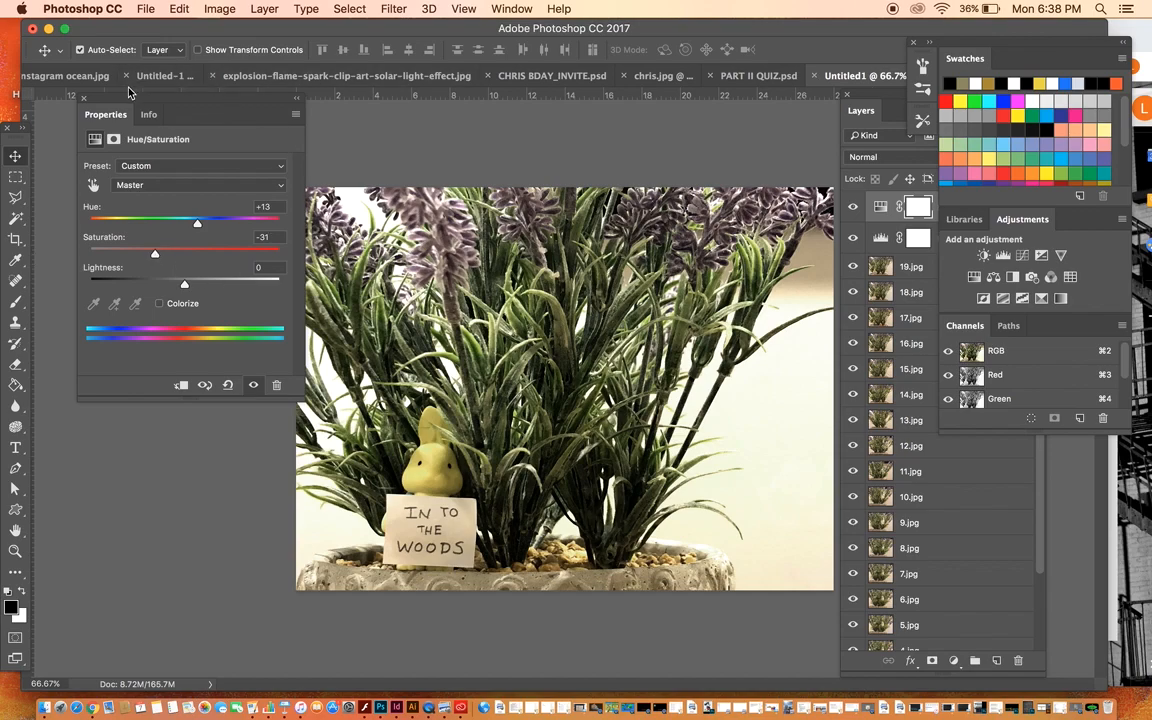
pyautogui.click(84, 98)
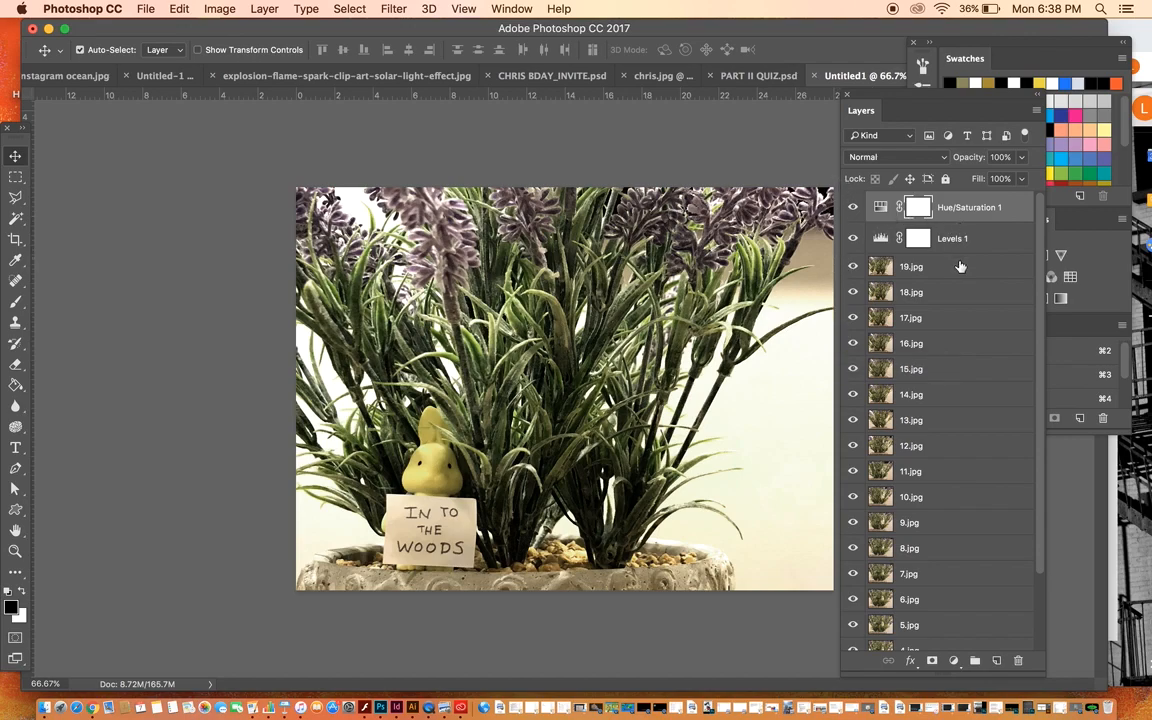
pyautogui.doubleClick(877, 207)
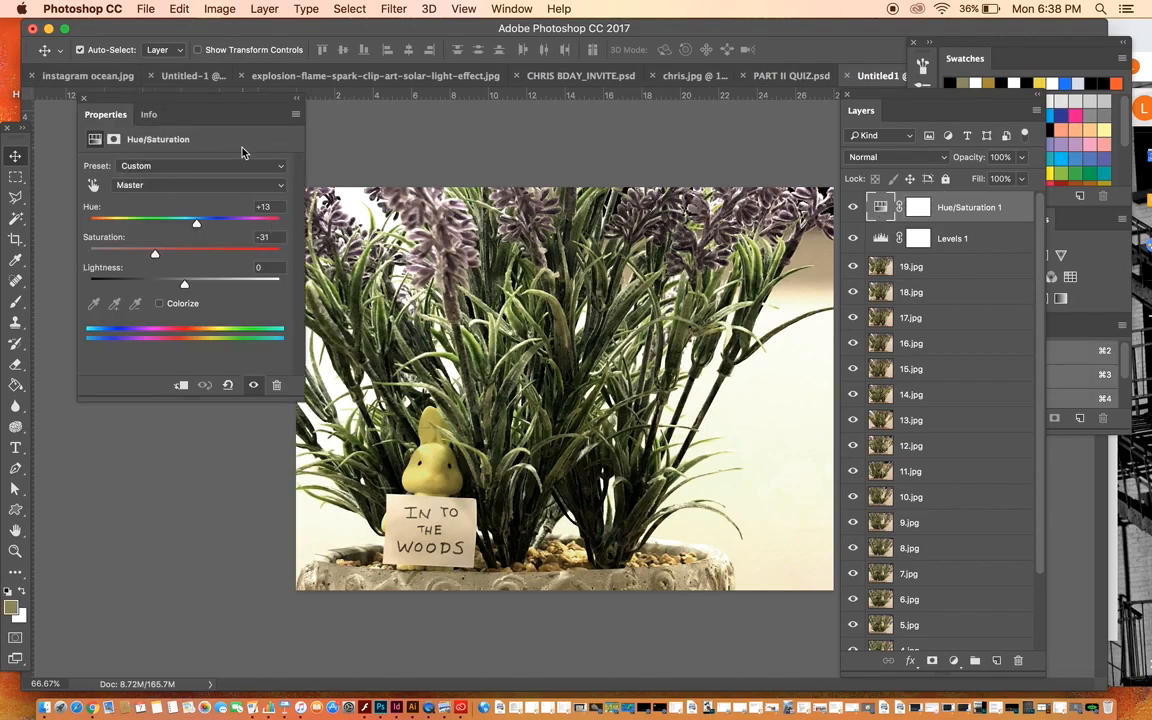
pyautogui.click(82, 102)
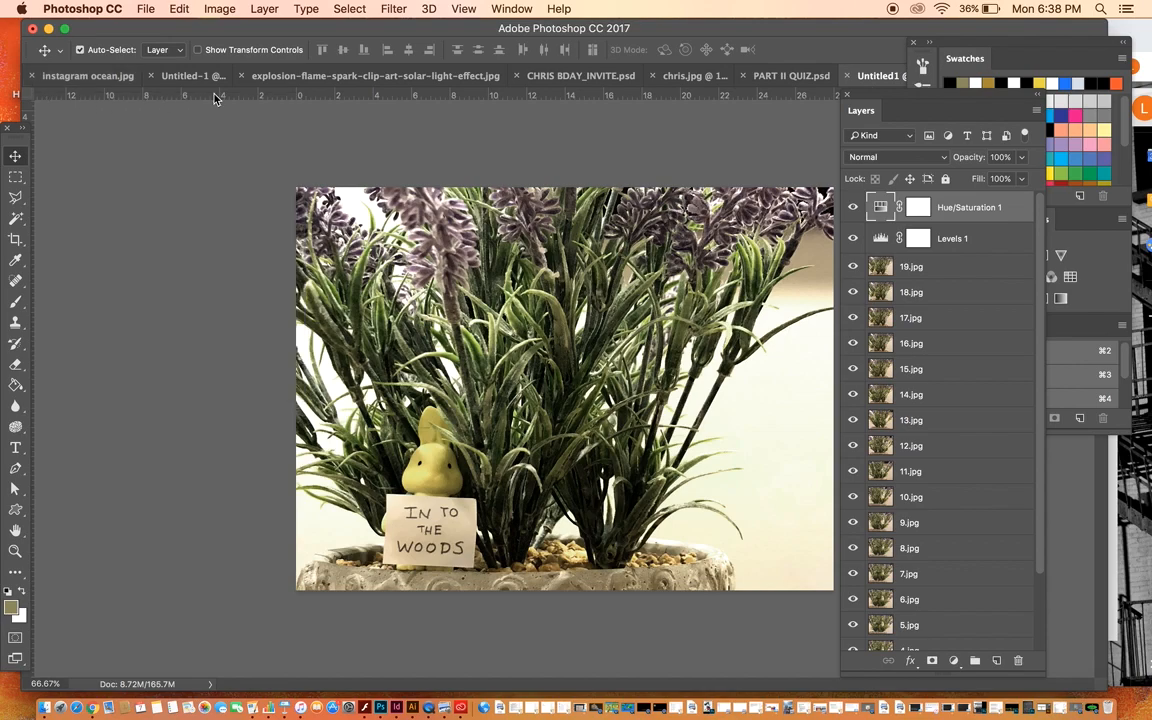
# Step: Display the animation Timeline for the document
pyautogui.click(495, 9)
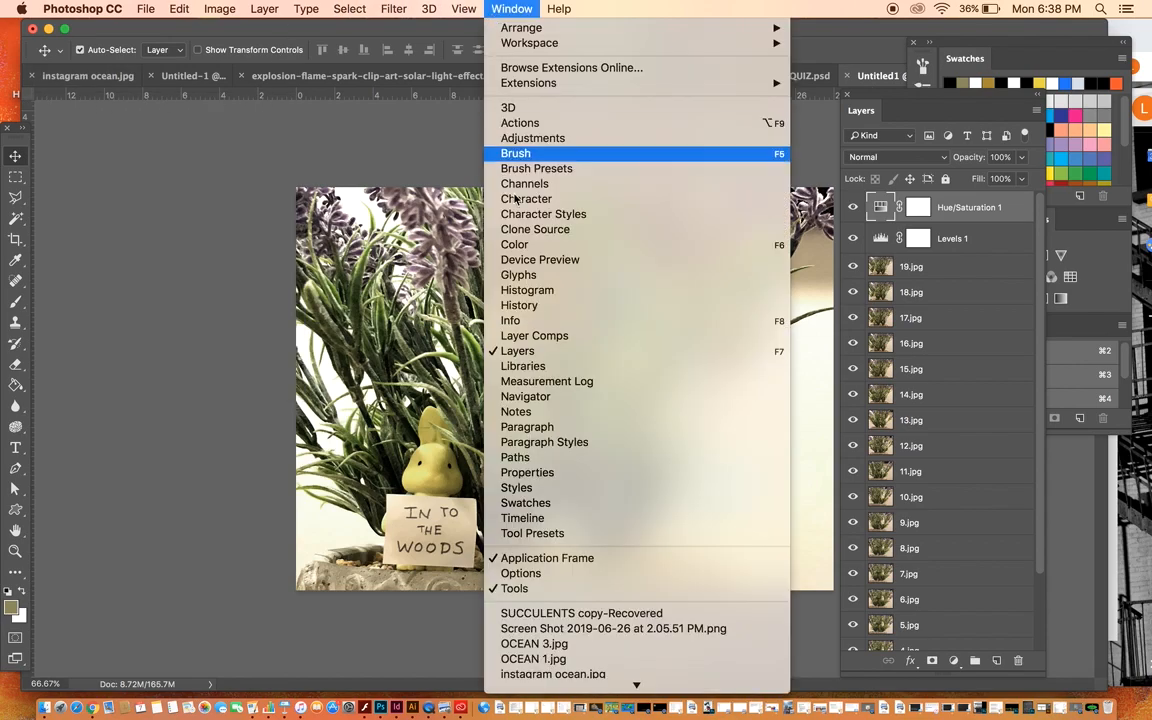
pyautogui.click(546, 519)
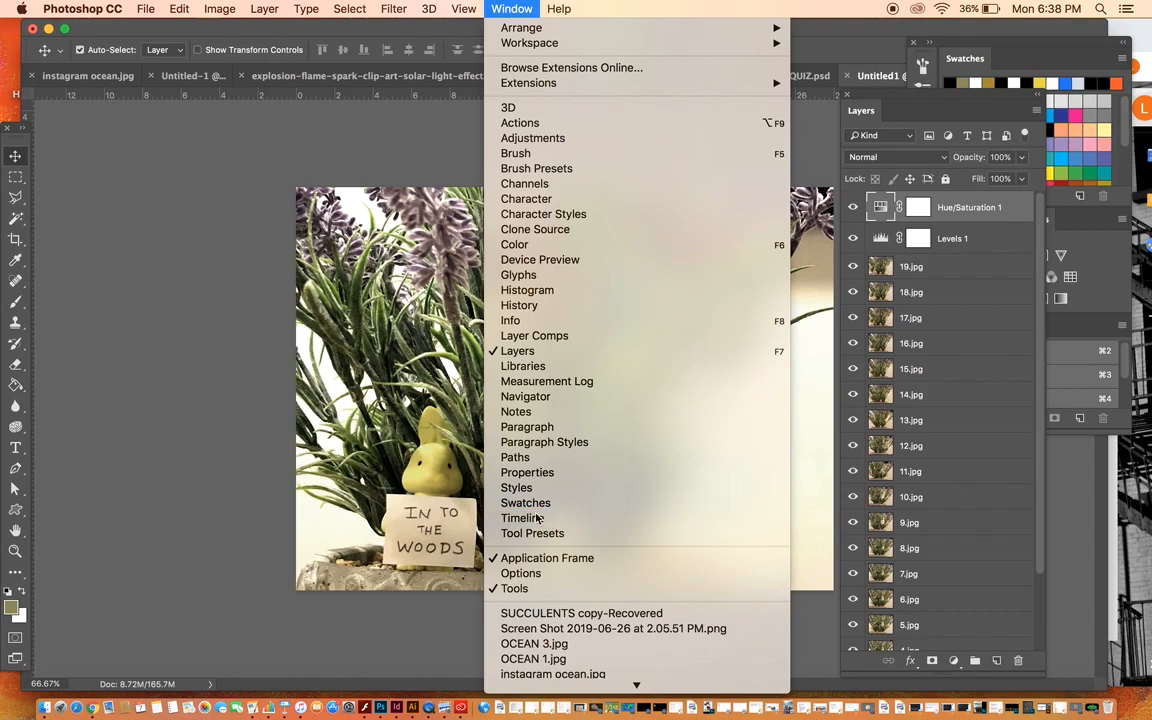
pyautogui.click(306, 179)
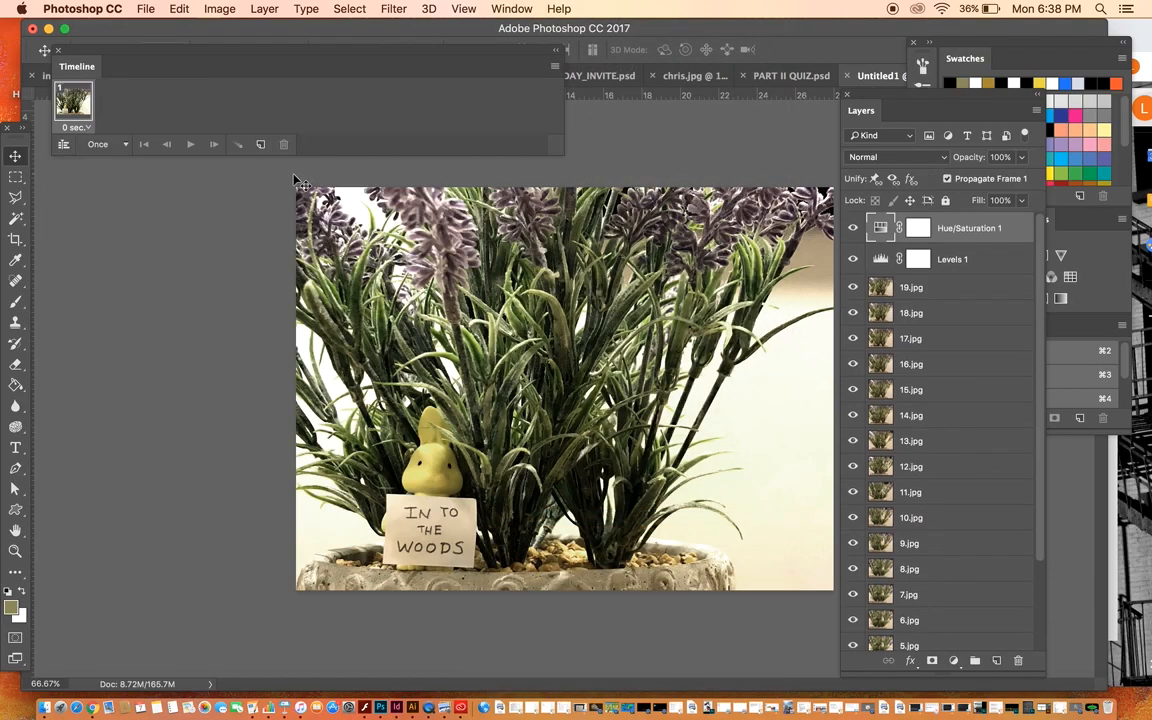
# Step: Make animation frames from all layers and turn on the Levels and Hue/Saturation layers in the first frame
pyautogui.click(556, 67)
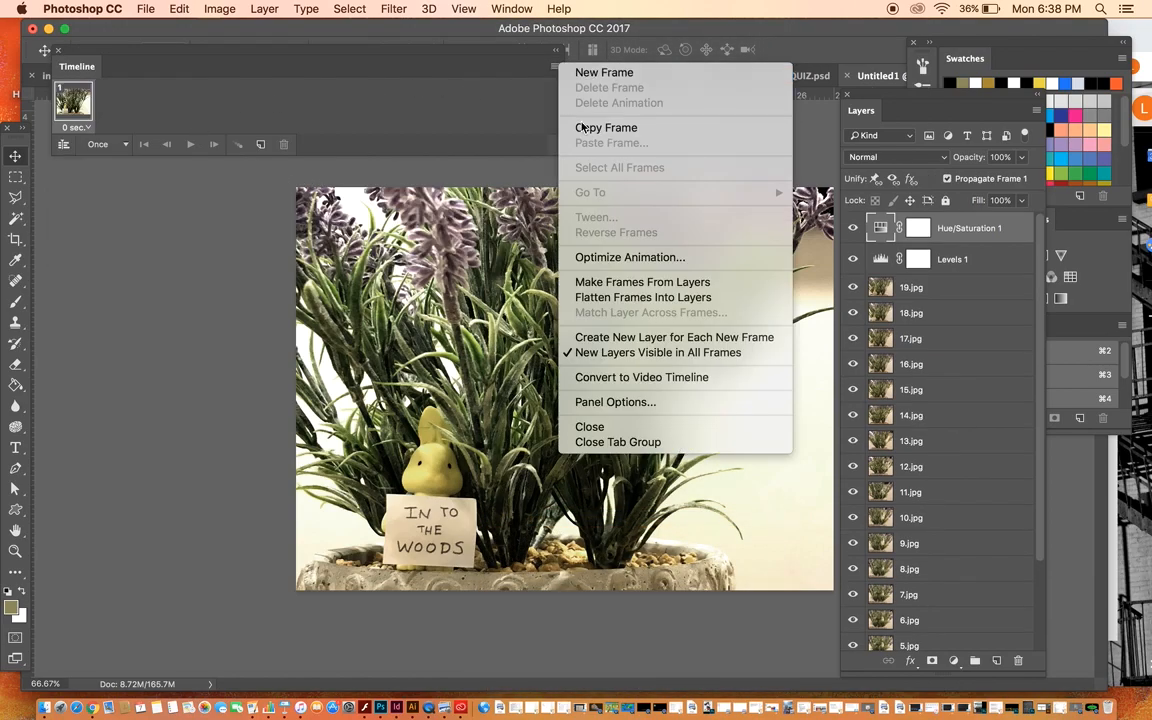
pyautogui.click(620, 289)
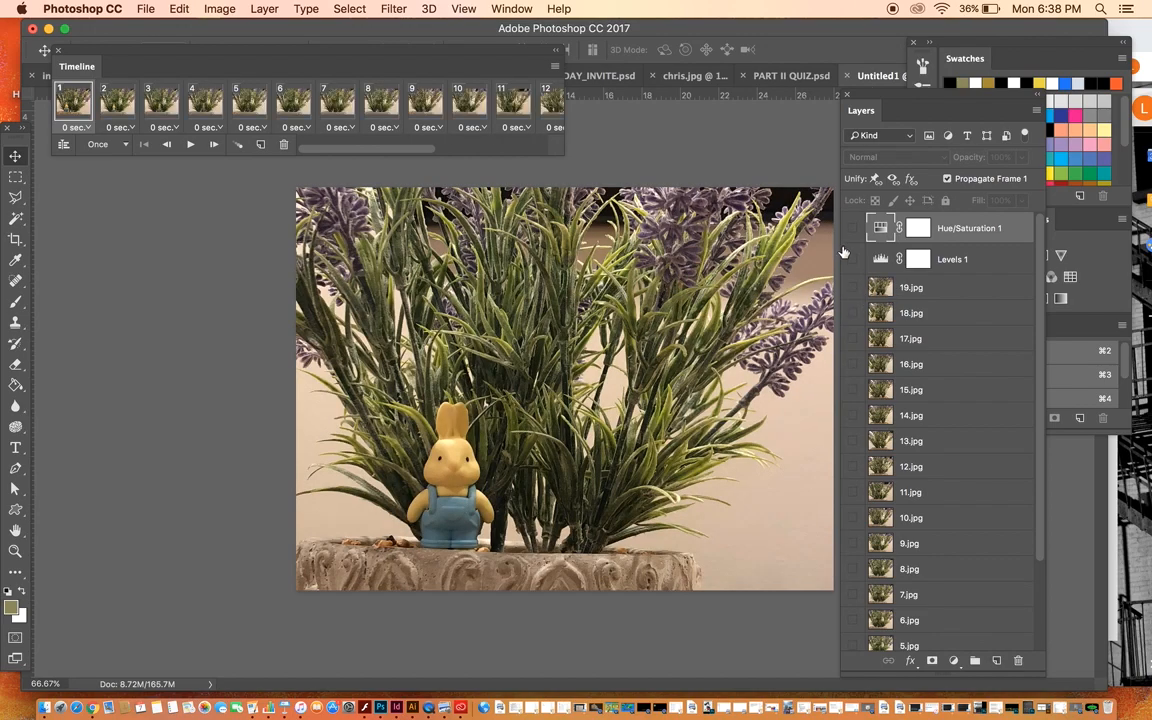
pyautogui.click(853, 259)
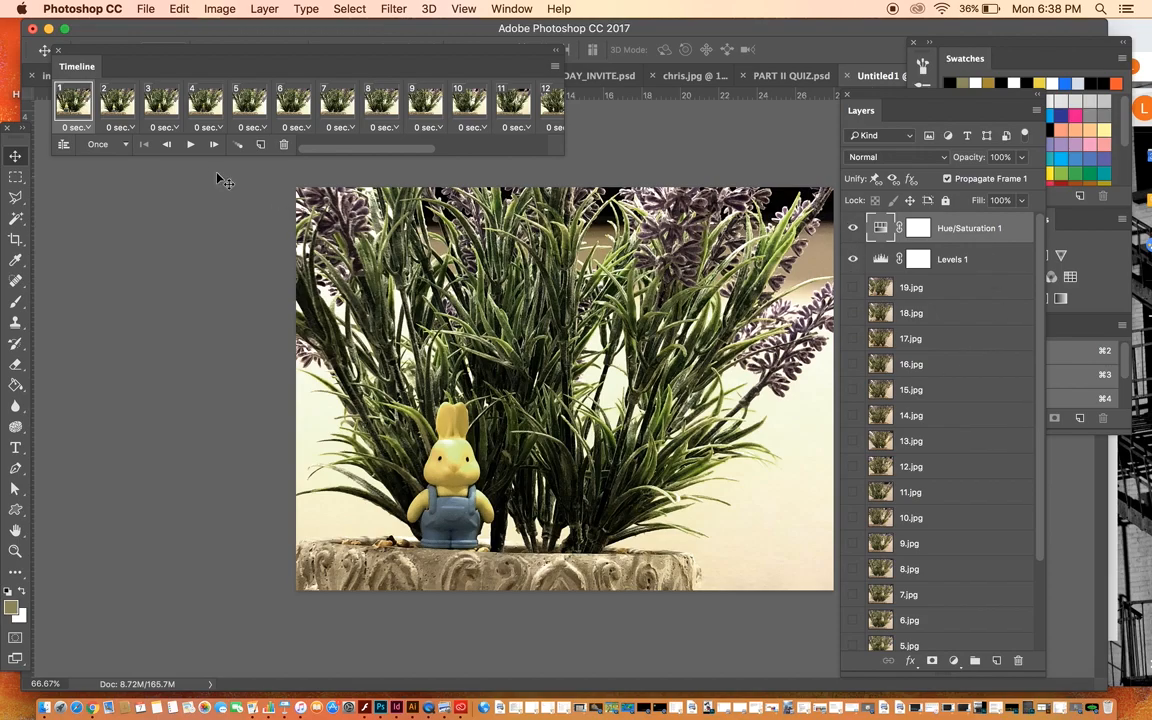
# Step: Play the frame animation to check how the adjustments appear across frames, replay it and stop
pyautogui.click(190, 145)
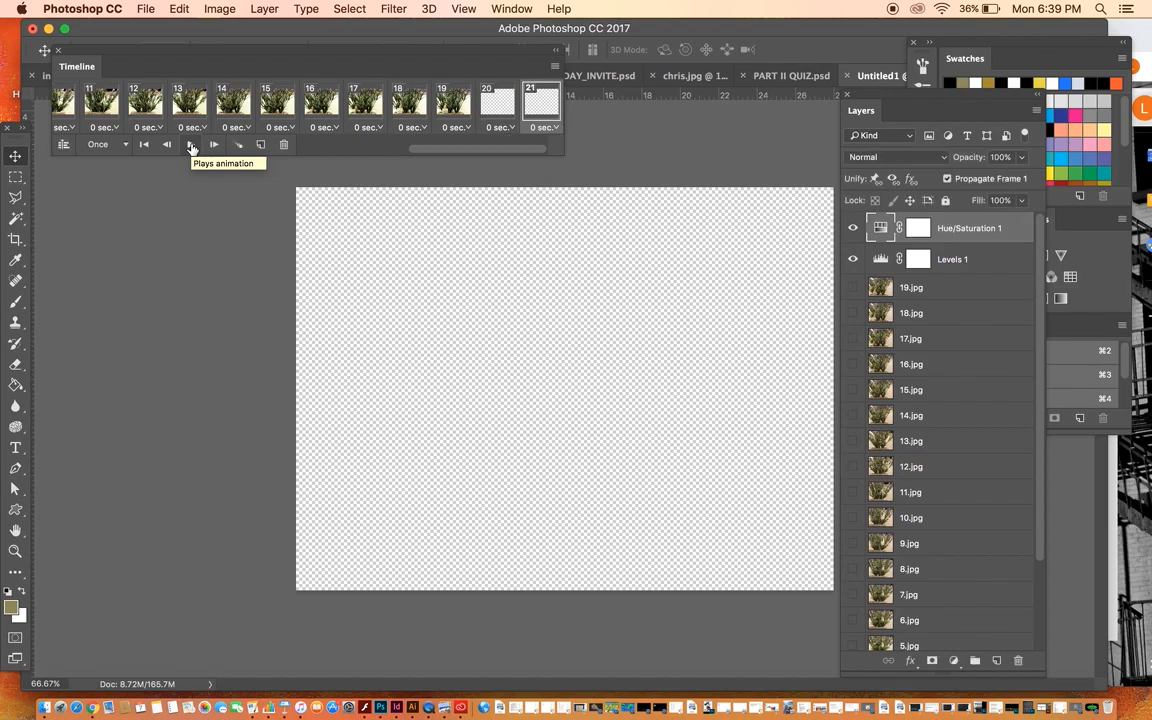
pyautogui.click(190, 145)
pyautogui.click(190, 145)
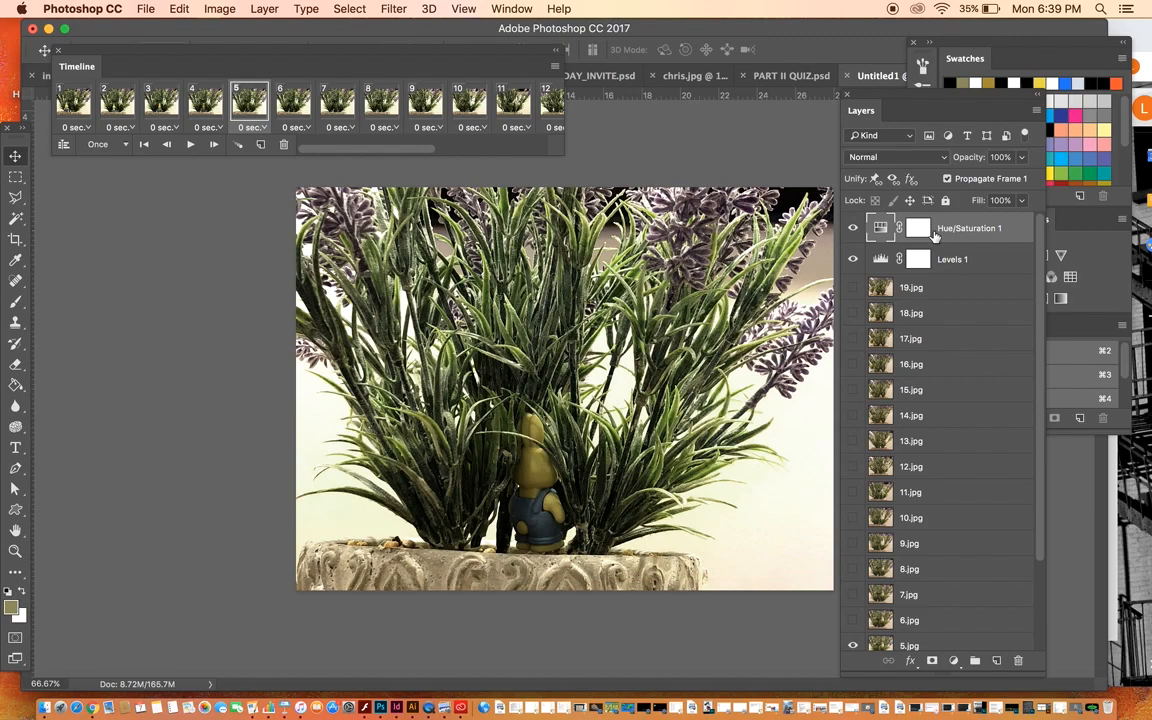
# Step: Delete the whole frame animation, then remove the Hue/Saturation and Levels adjustment layers from the document
pyautogui.click(555, 66)
pyautogui.click(582, 106)
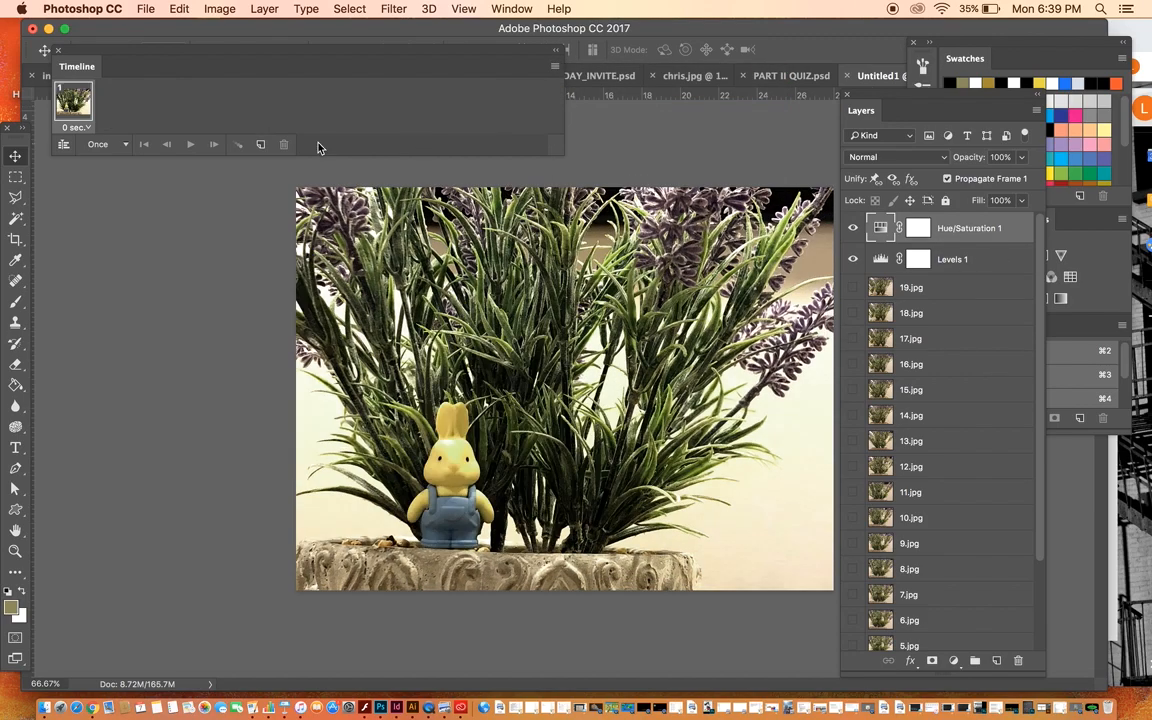
pyautogui.moveTo(1003, 231); pyautogui.dragTo(1018, 660)
pyautogui.moveTo(970, 240); pyautogui.dragTo(1018, 660)
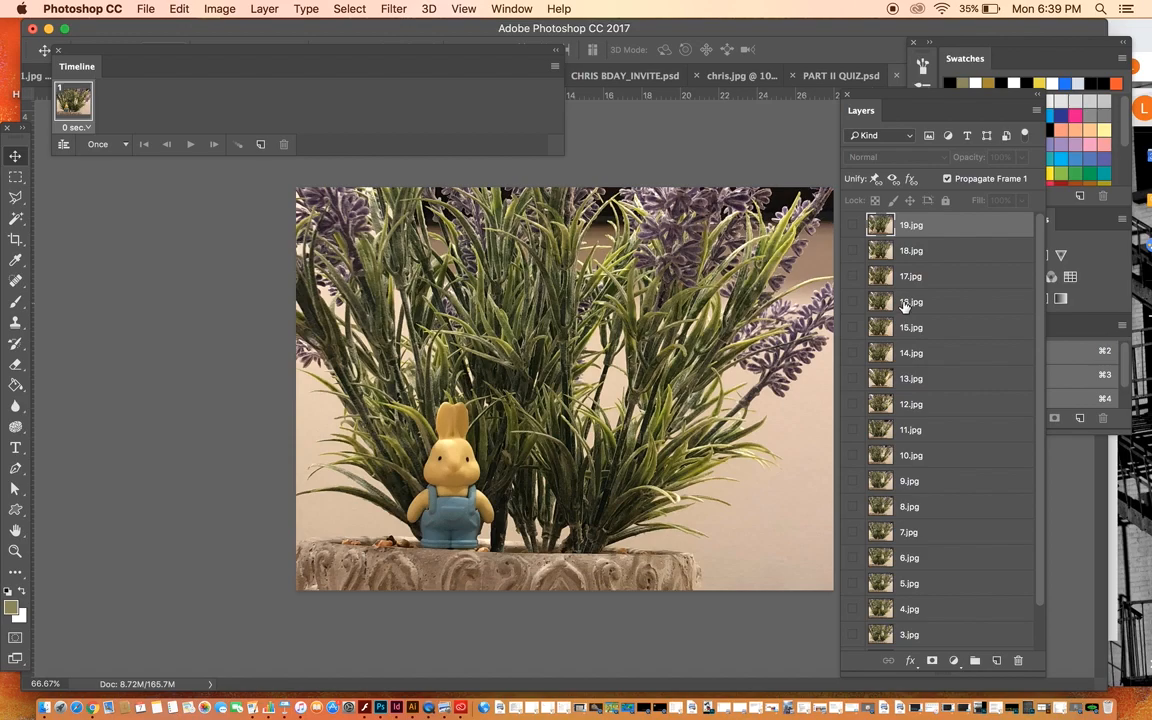
# Step: Make all image layers from 19.jpg down to 1.jpg visible again
pyautogui.click(853, 302)
pyautogui.click(853, 380)
pyautogui.click(854, 610)
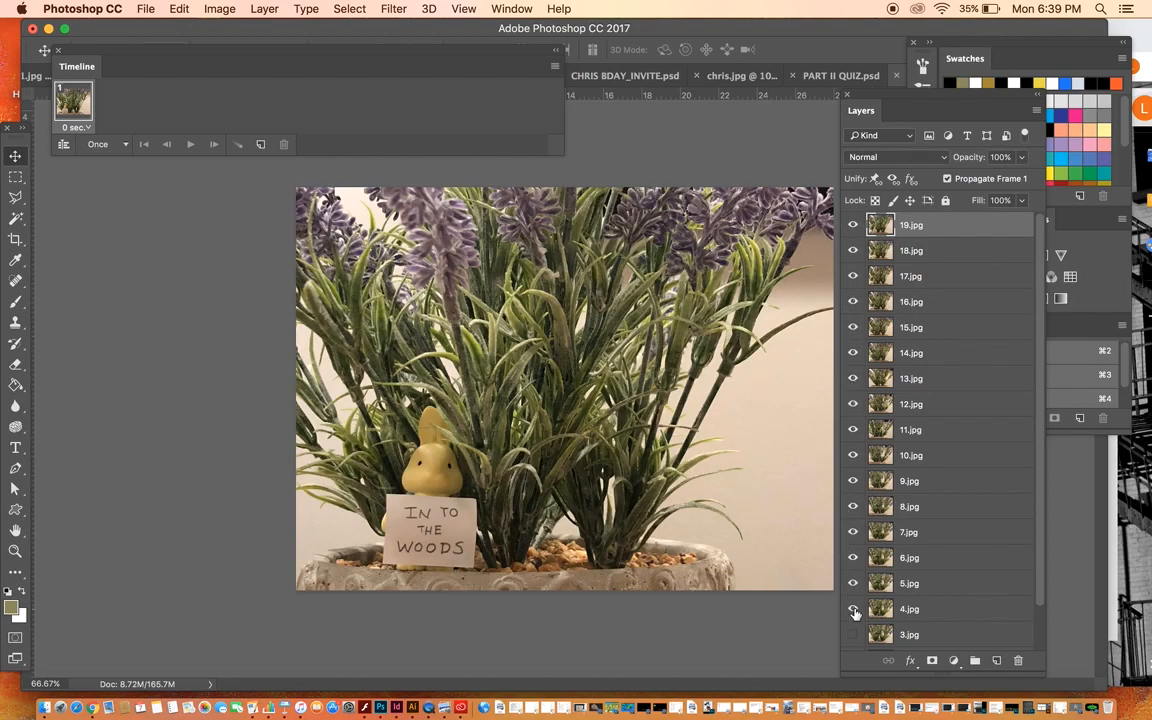
pyautogui.scroll(-2, 853, 615)
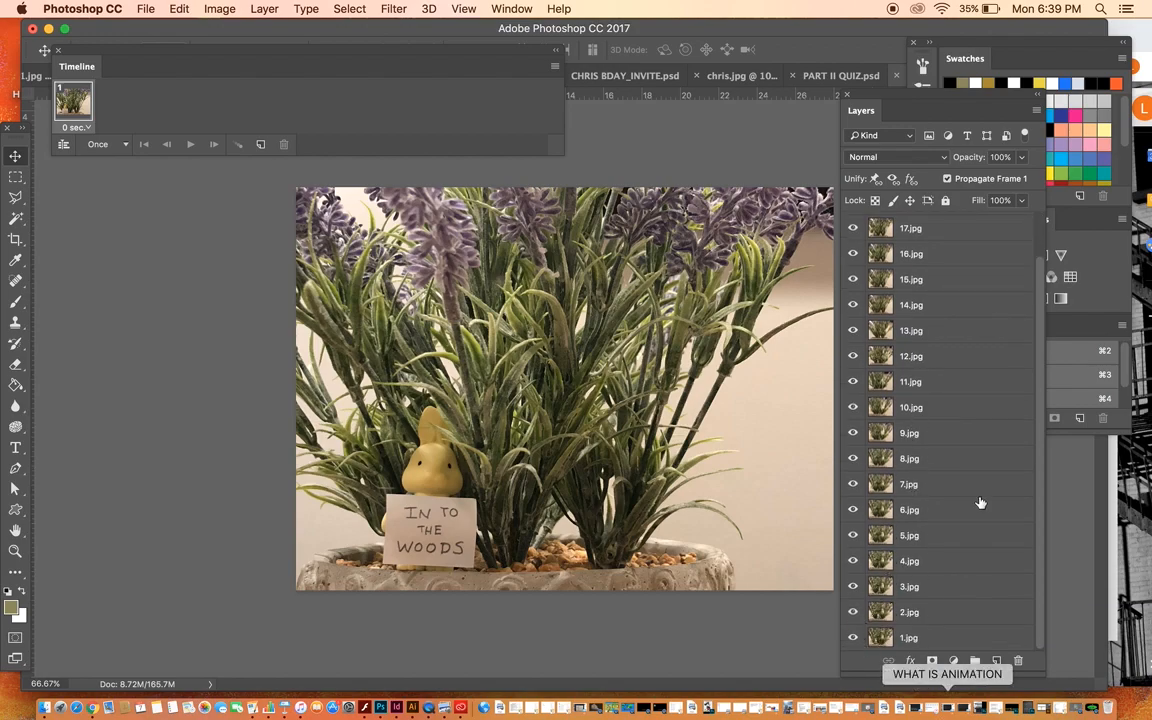
# Step: Hide the layers 19.jpg, 18.jpg and 17.jpg, and select the layer 16.jpg
pyautogui.scroll(2, 981, 490)
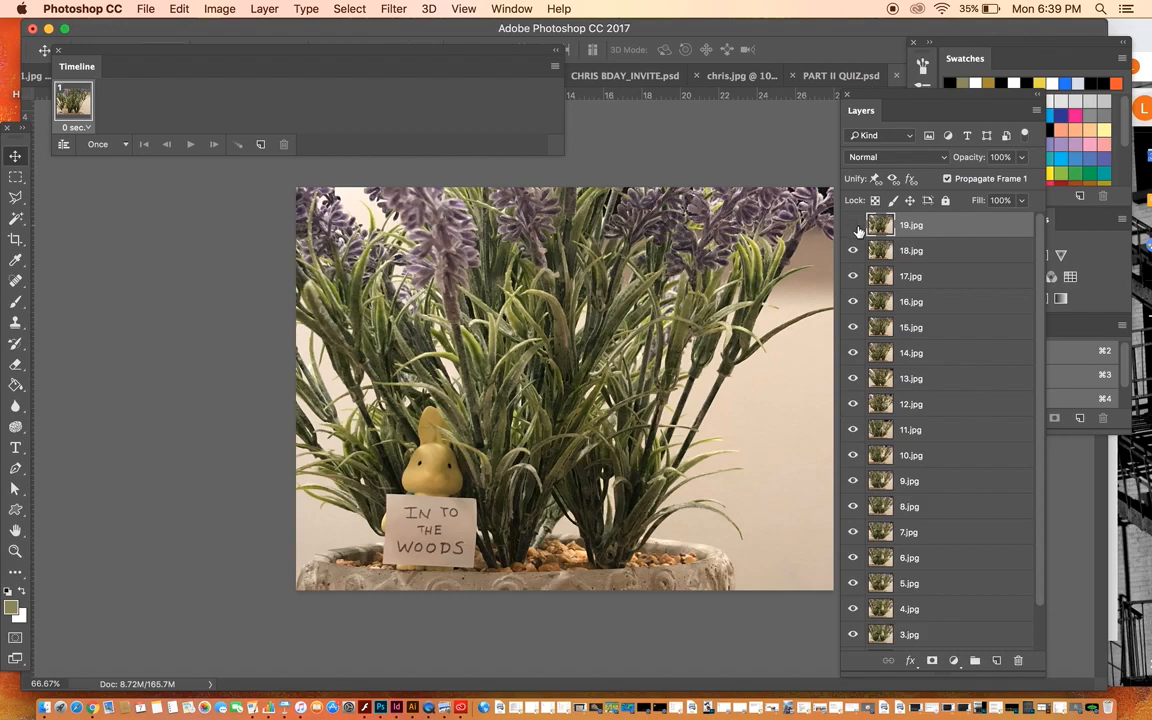
pyautogui.moveTo(853, 225); pyautogui.dragTo(853, 251)
pyautogui.click(853, 276)
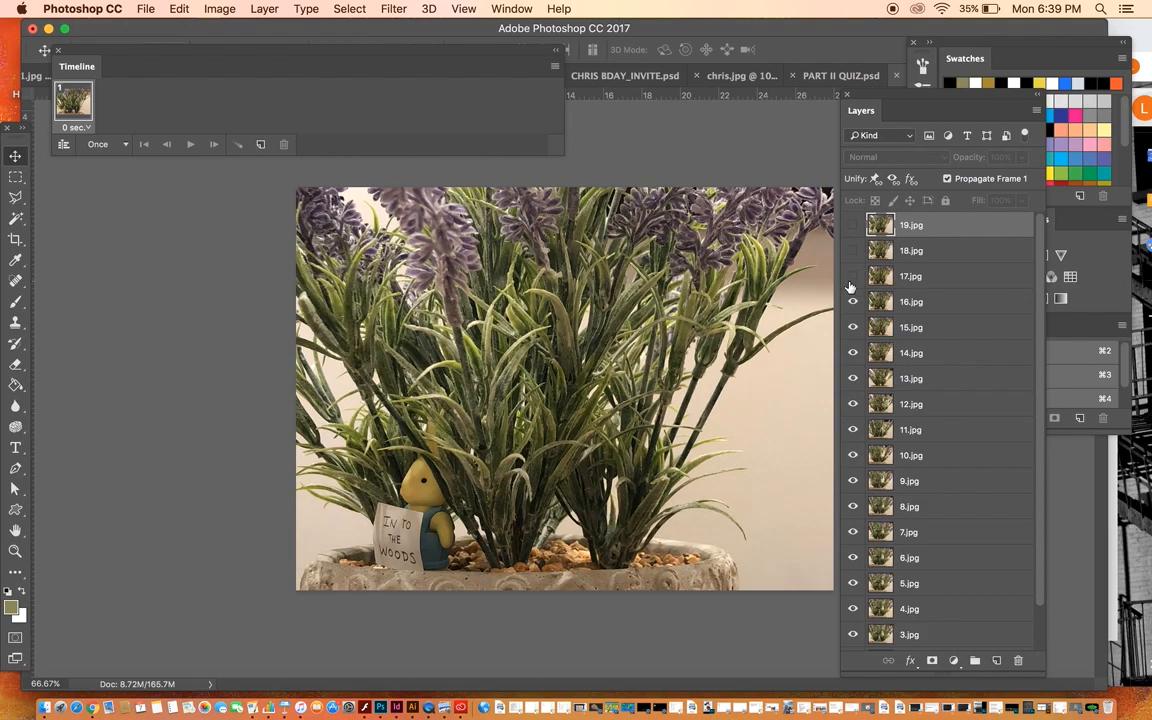
pyautogui.click(913, 301)
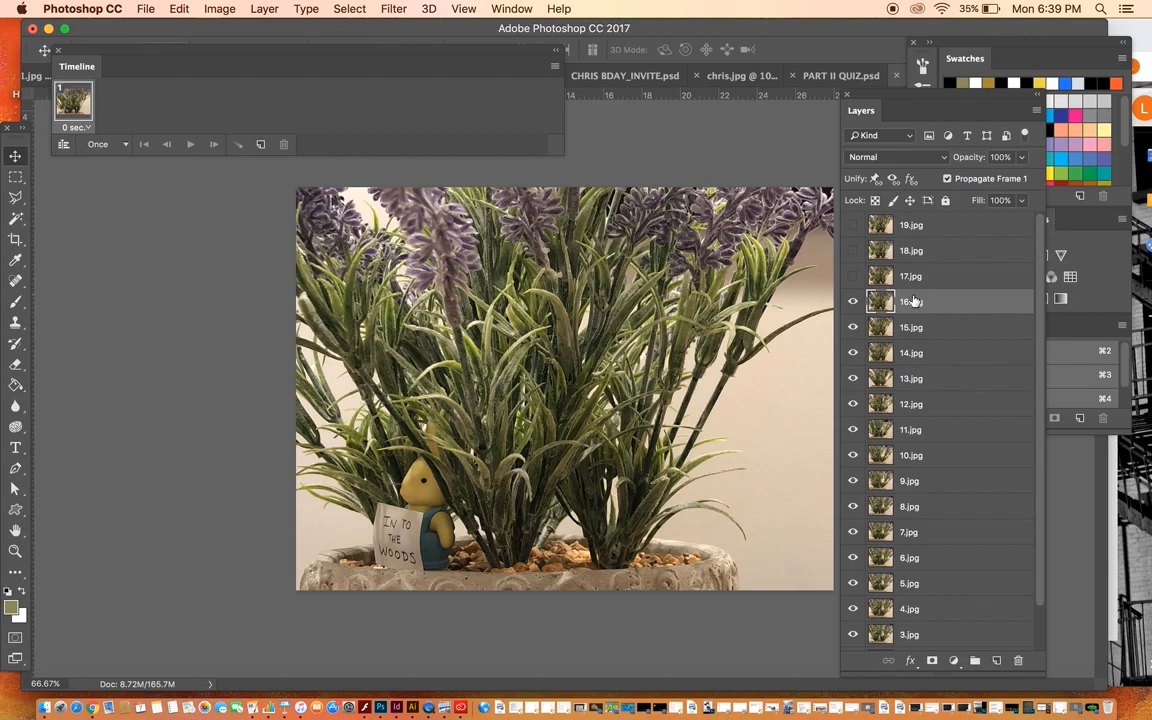
# Step: Add a Levels adjustment above 16.jpg with shadows at 19, midtones at 0.82 and highlights at 203
pyautogui.click(1113, 260)
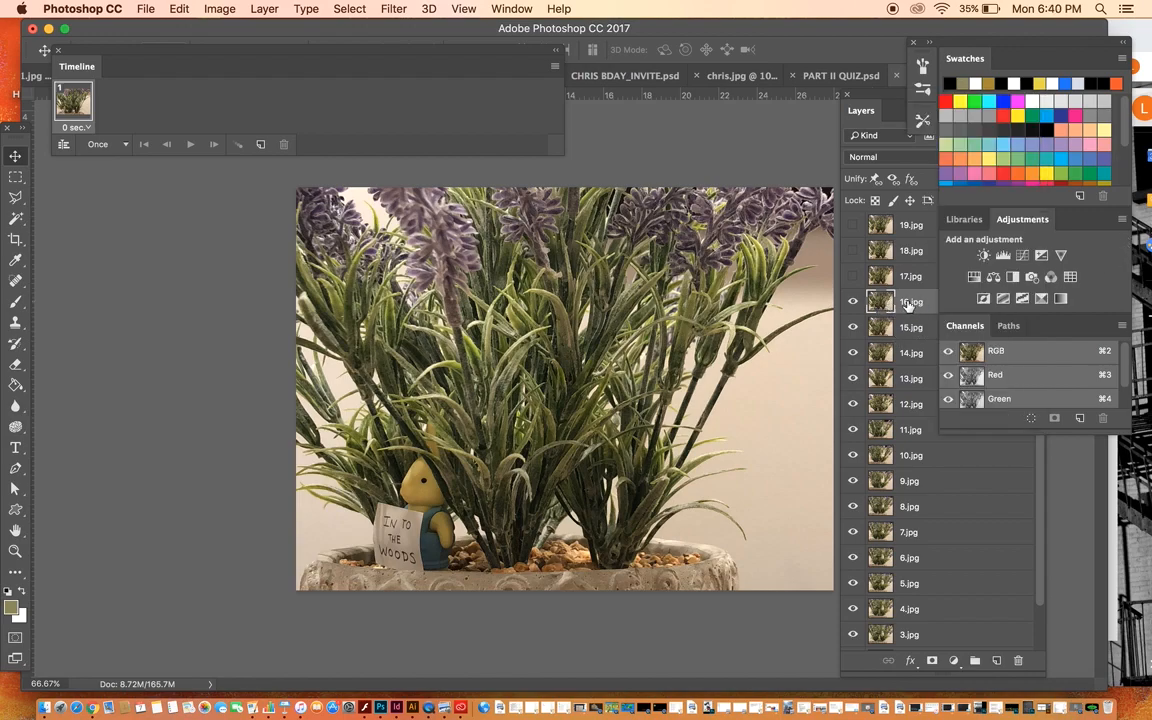
pyautogui.click(1003, 256)
pyautogui.moveTo(282, 278); pyautogui.dragTo(247, 278)
pyautogui.moveTo(177, 279); pyautogui.dragTo(184, 280)
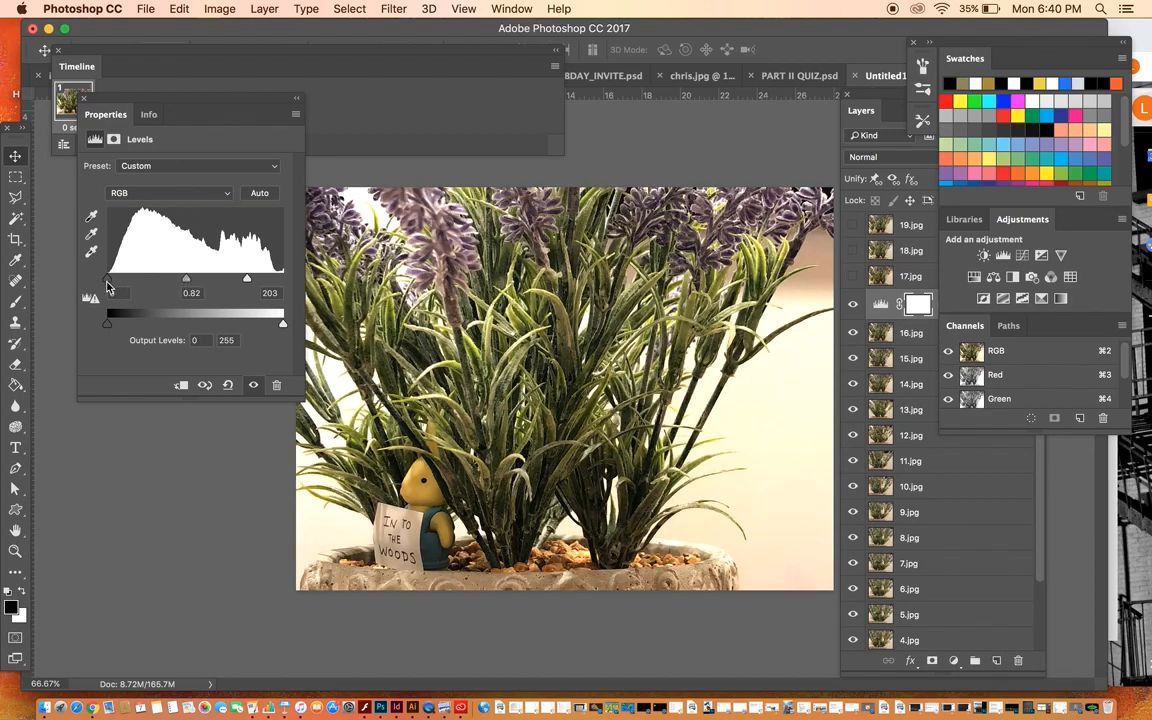
pyautogui.moveTo(107, 279); pyautogui.dragTo(119, 280)
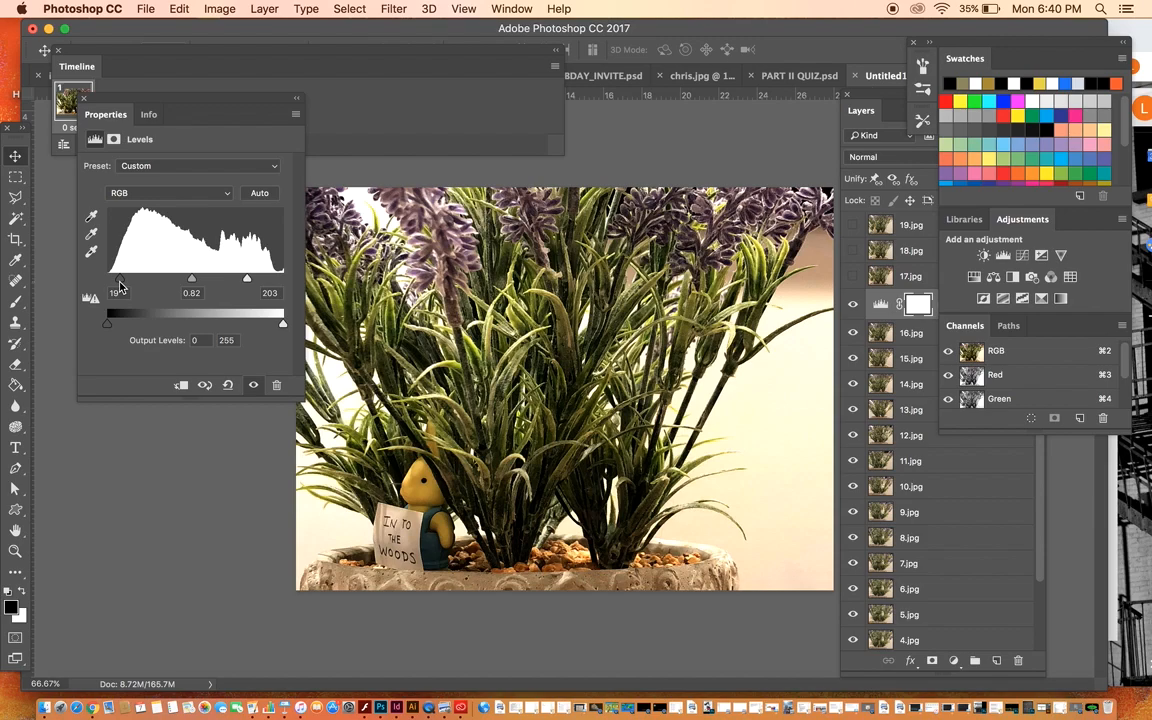
pyautogui.click(296, 99)
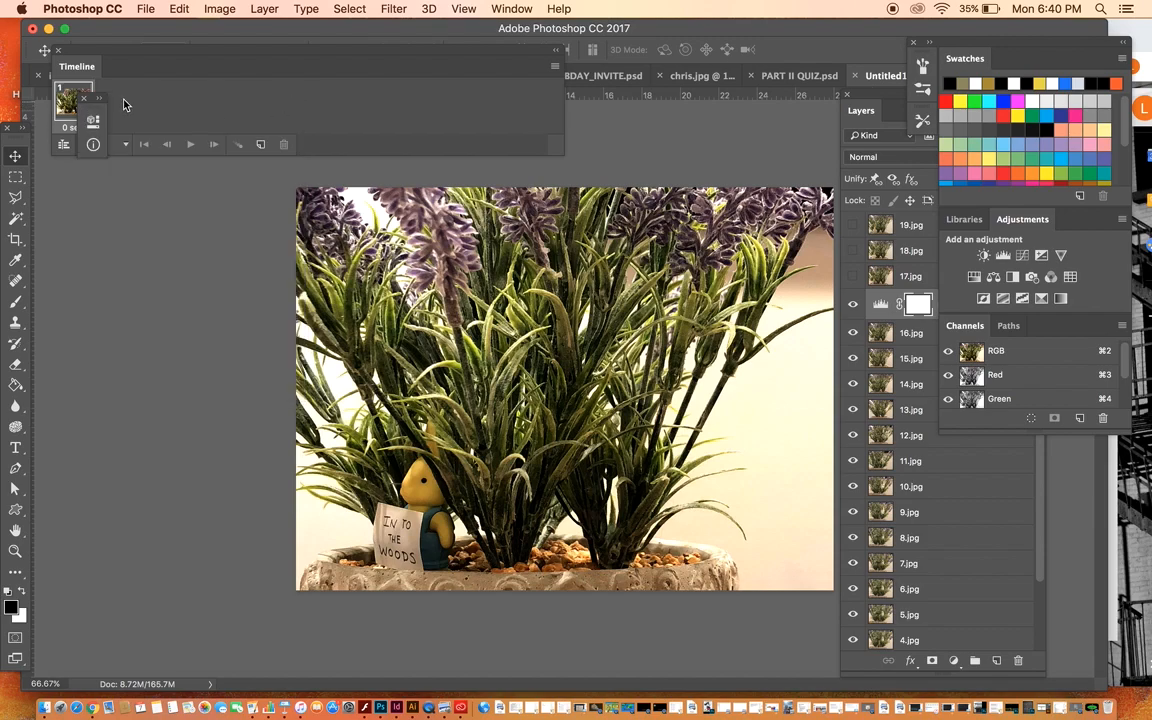
# Step: Merge the Levels adjustment layer down into 16.jpg, undo the merge, and merge it down again
pyautogui.click(879, 97)
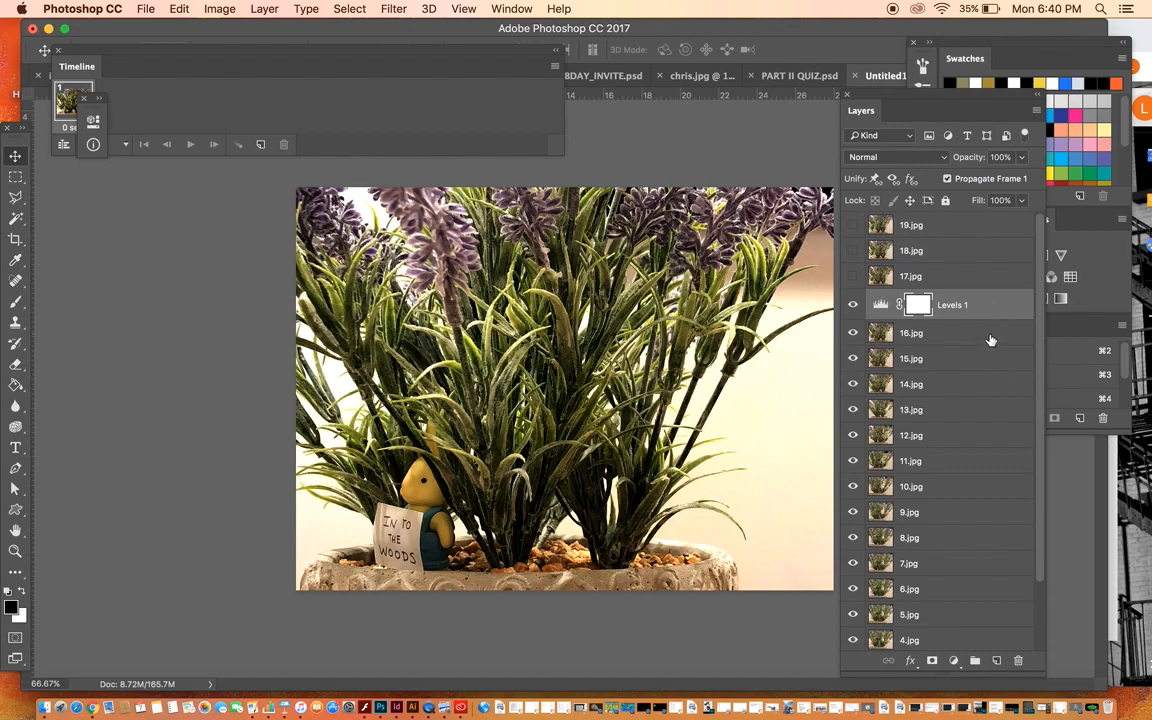
pyautogui.click(990, 302)
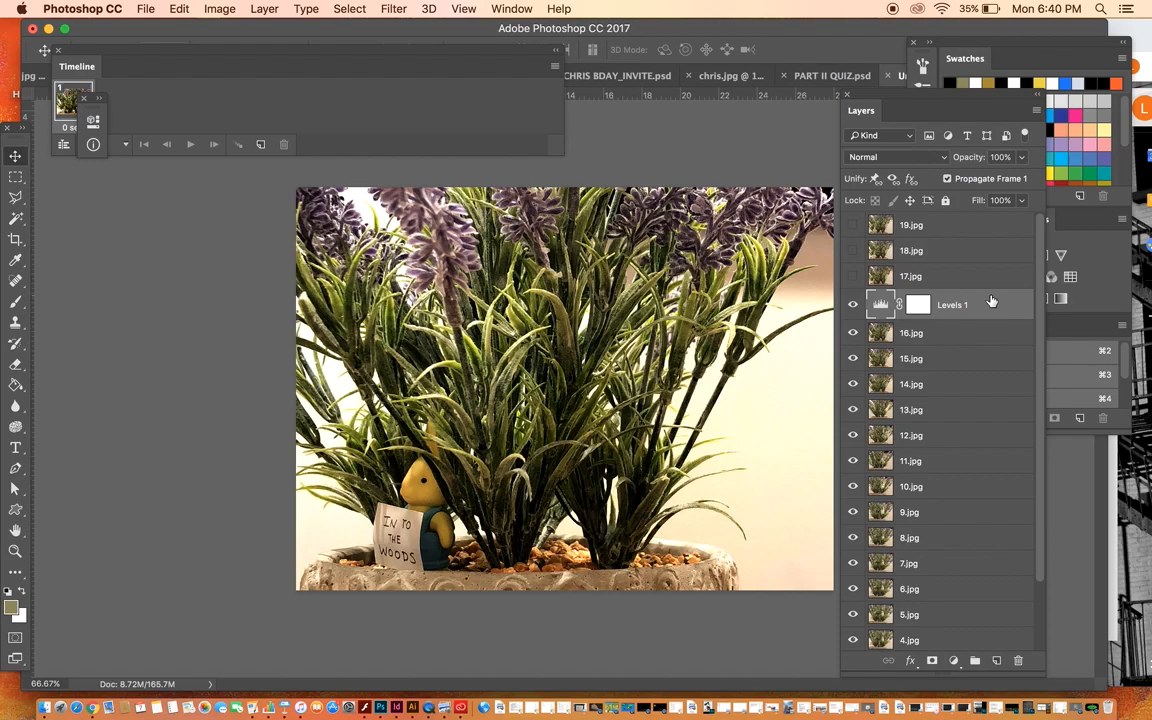
pyautogui.press('Delete')
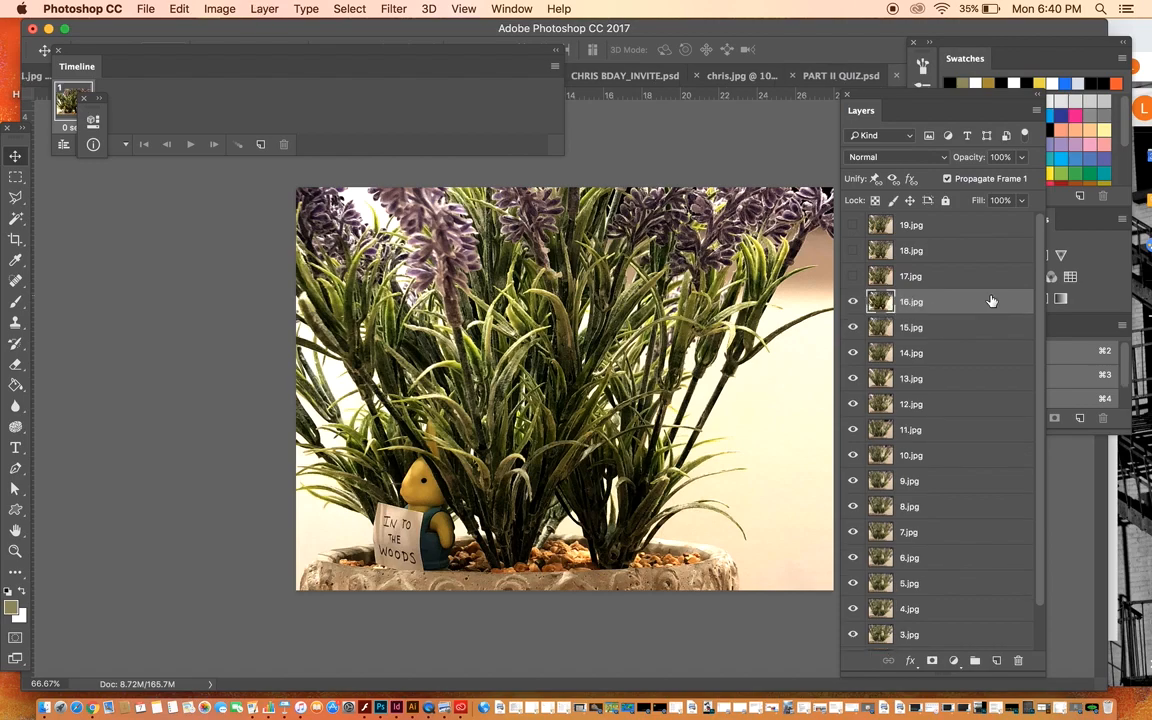
pyautogui.press('super+z')
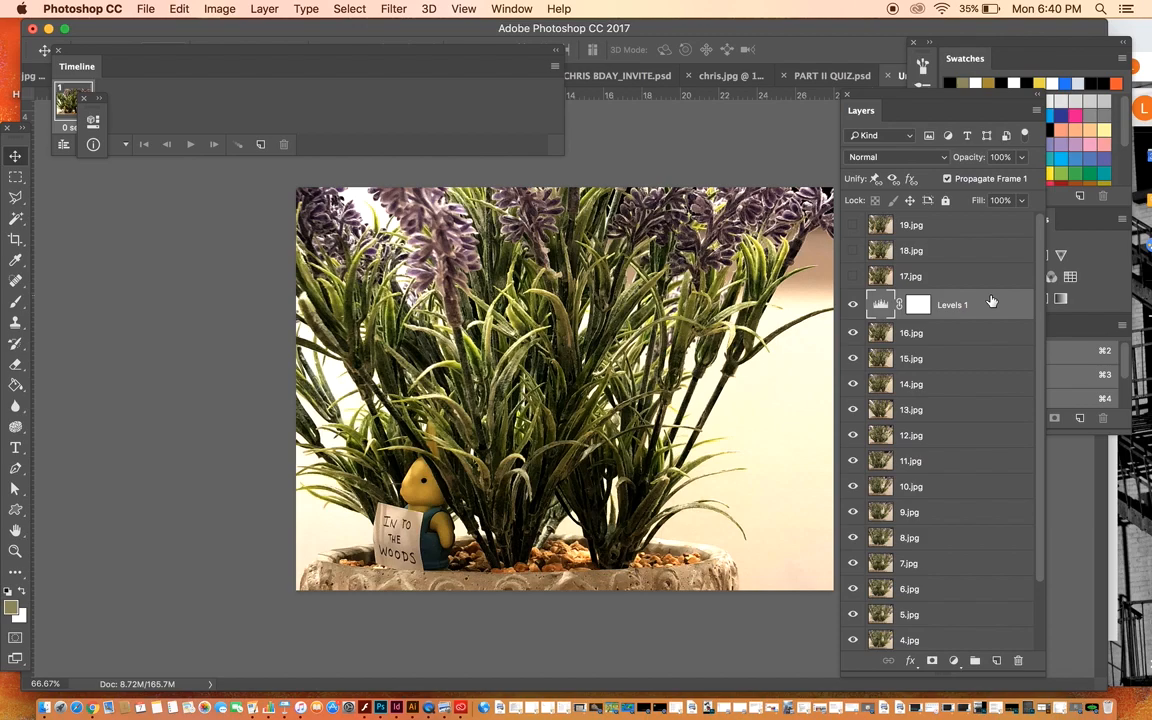
pyautogui.press('Delete')
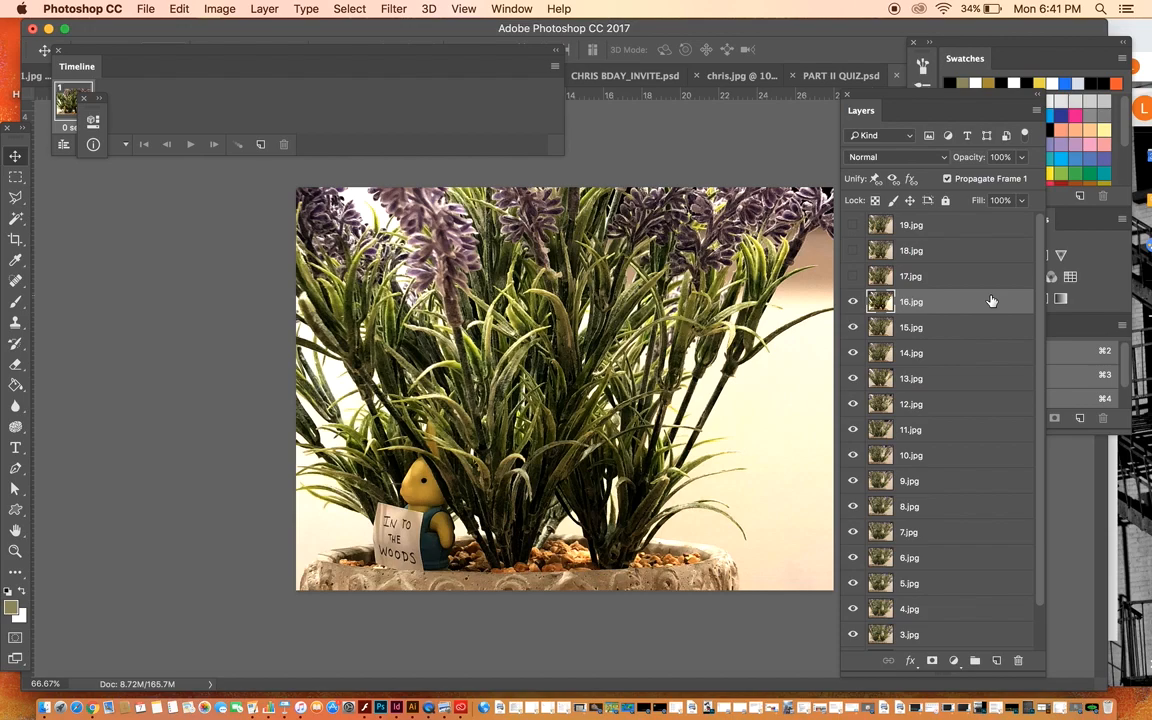
# Step: Open the options for the frame animation timeline
pyautogui.click(553, 69)
pyautogui.click(553, 70)
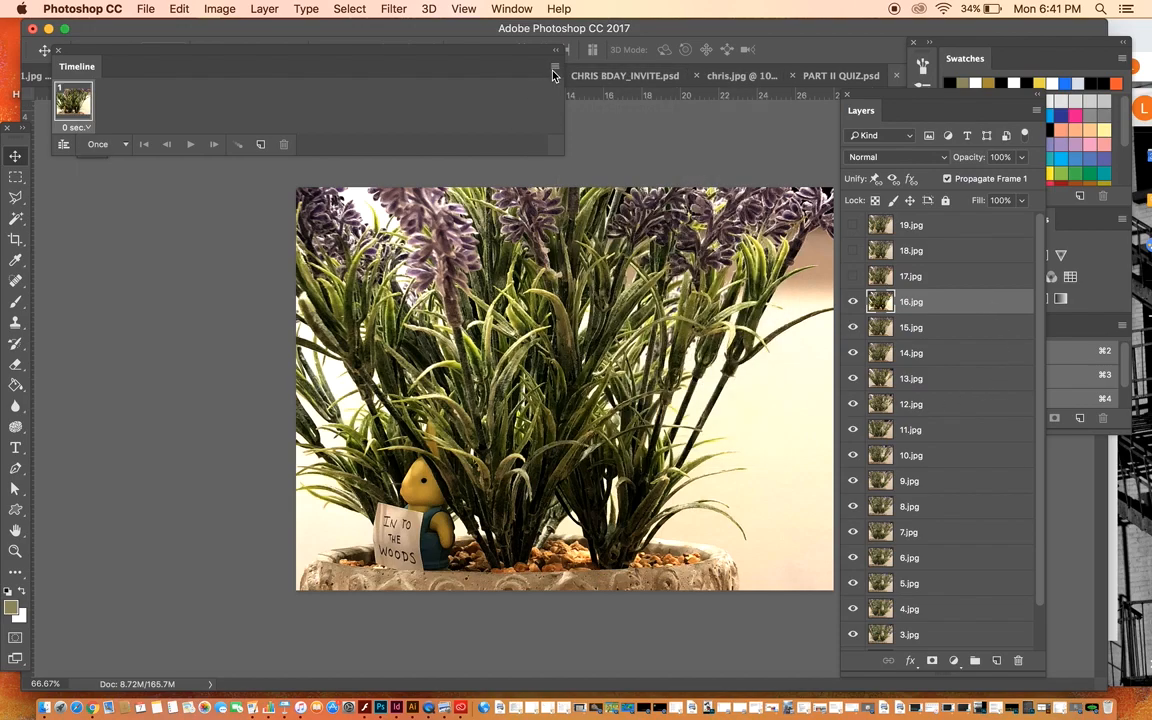